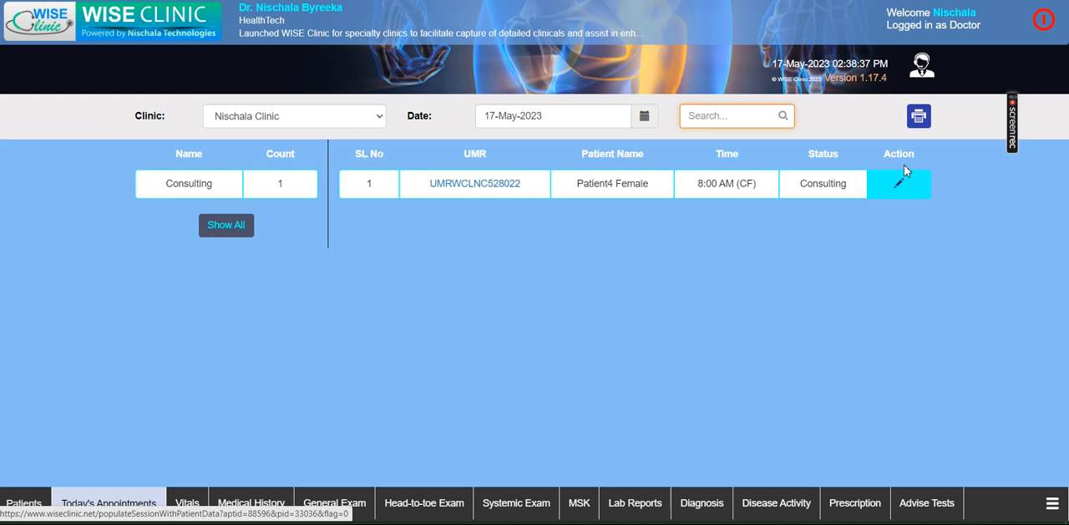
- Open the consulting patient's record and look through its medical history, general, head-to-toe, systemic and musculoskeletal exam pages
click(900, 187)
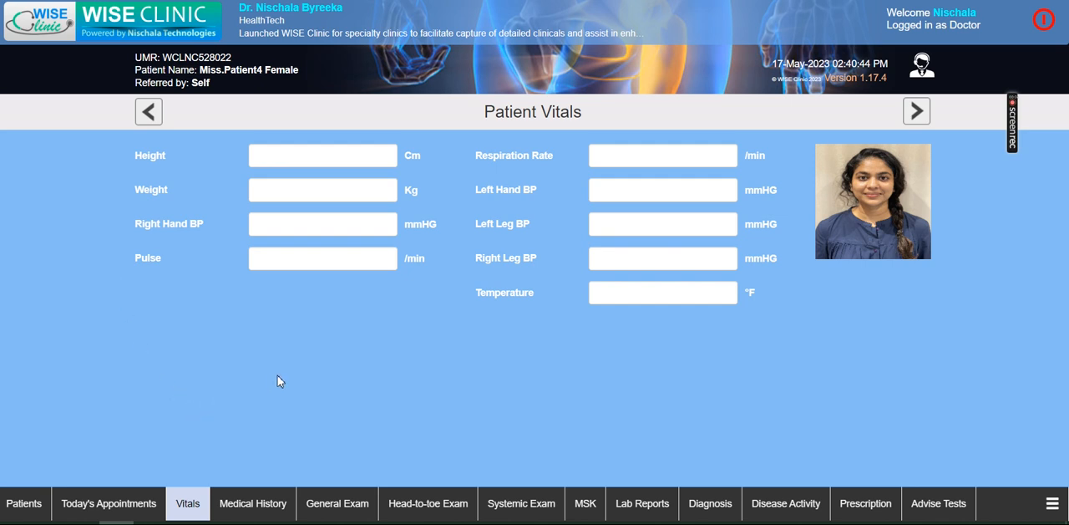
click(244, 512)
click(289, 505)
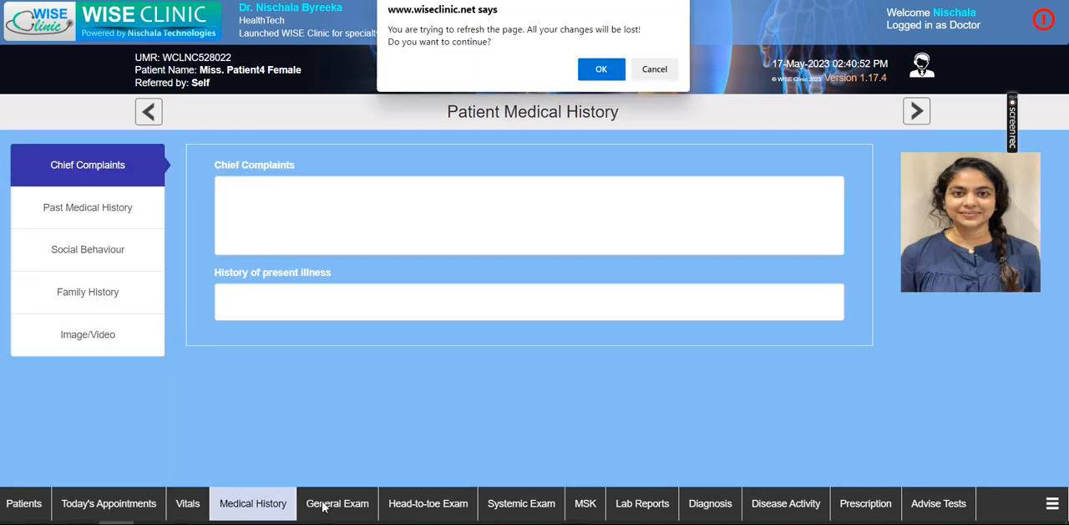
click(601, 70)
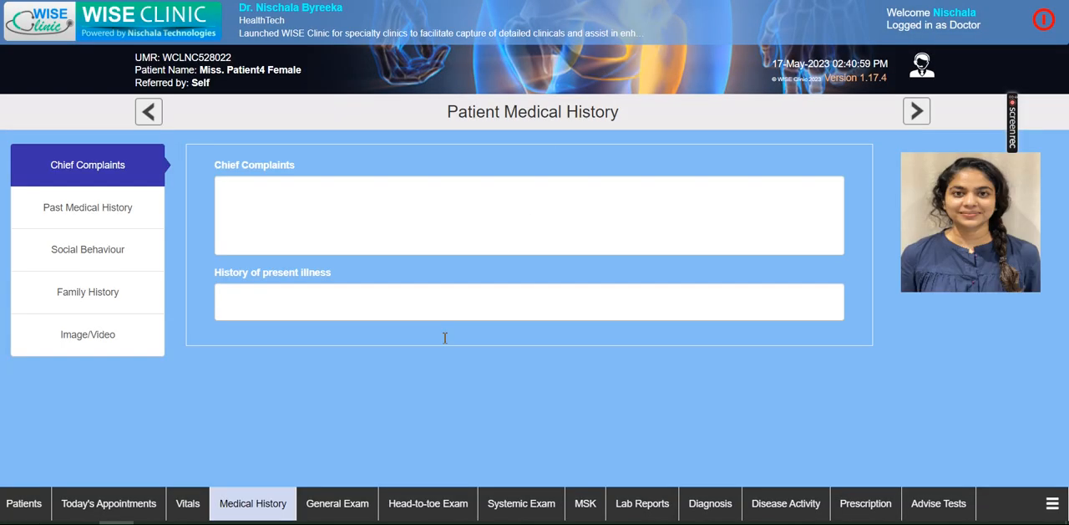
click(337, 506)
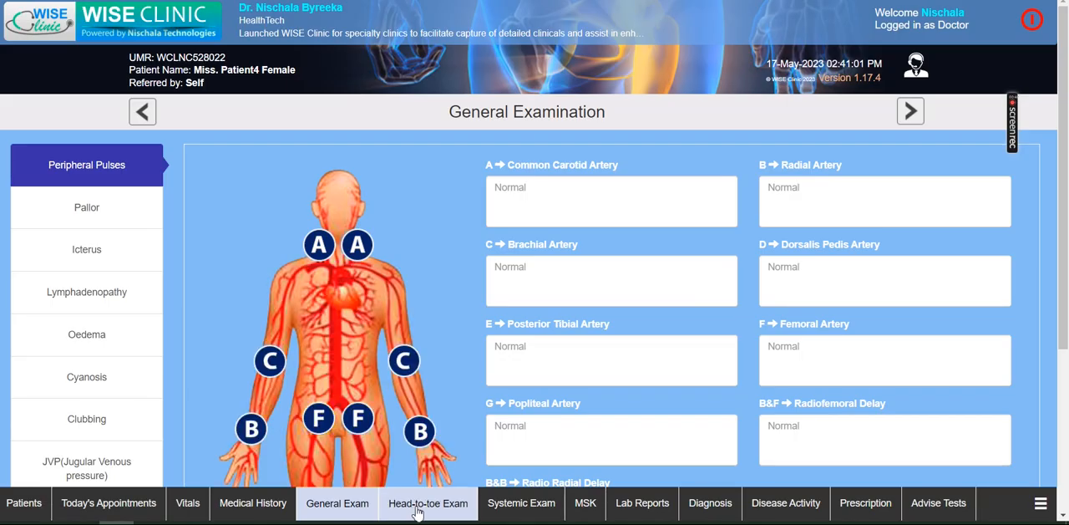
click(438, 508)
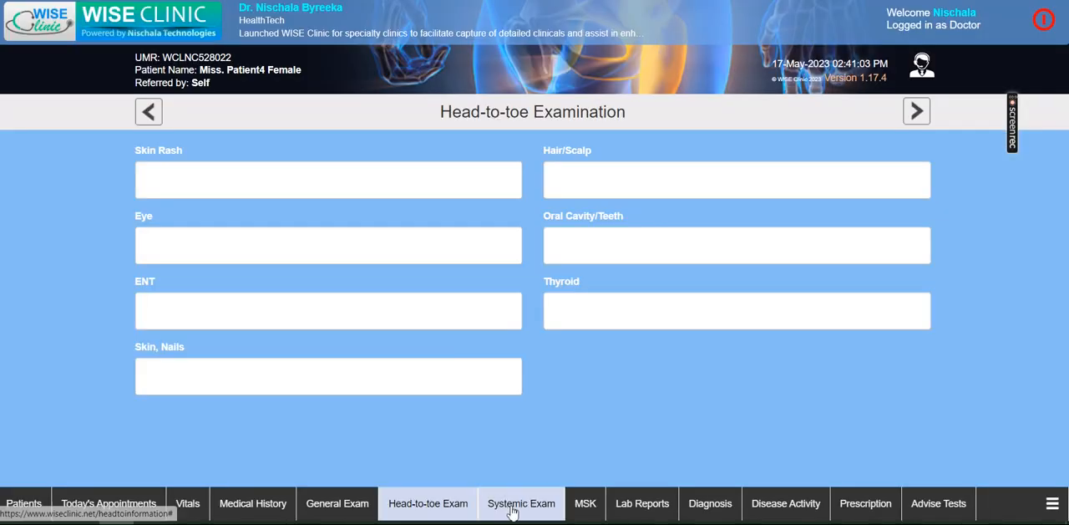
click(501, 507)
click(588, 506)
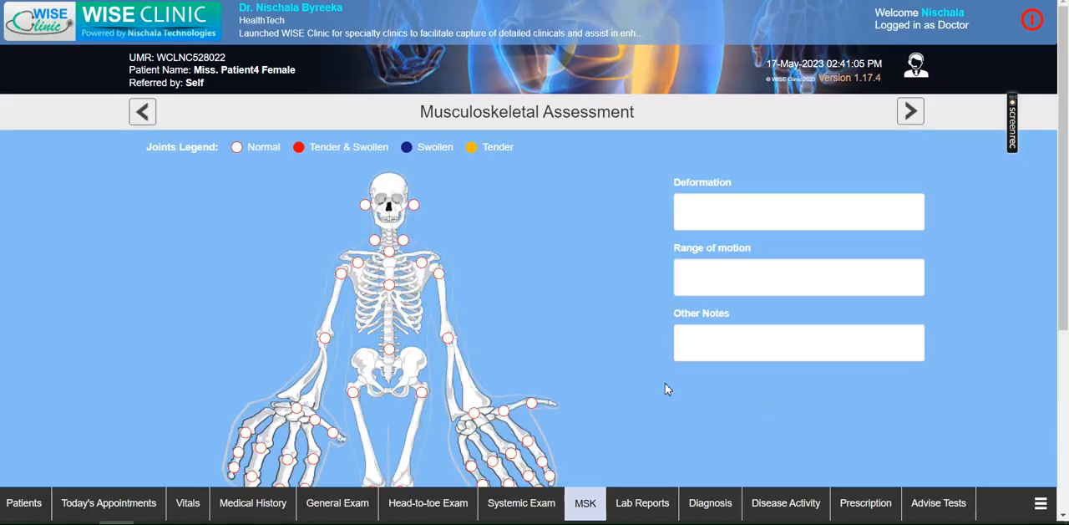
- Reopen the record from today's appointments, save vitals of height 122 cm, weight 77 kg, right hand BP 120/80 and pulse 77, and recheck them
click(104, 506)
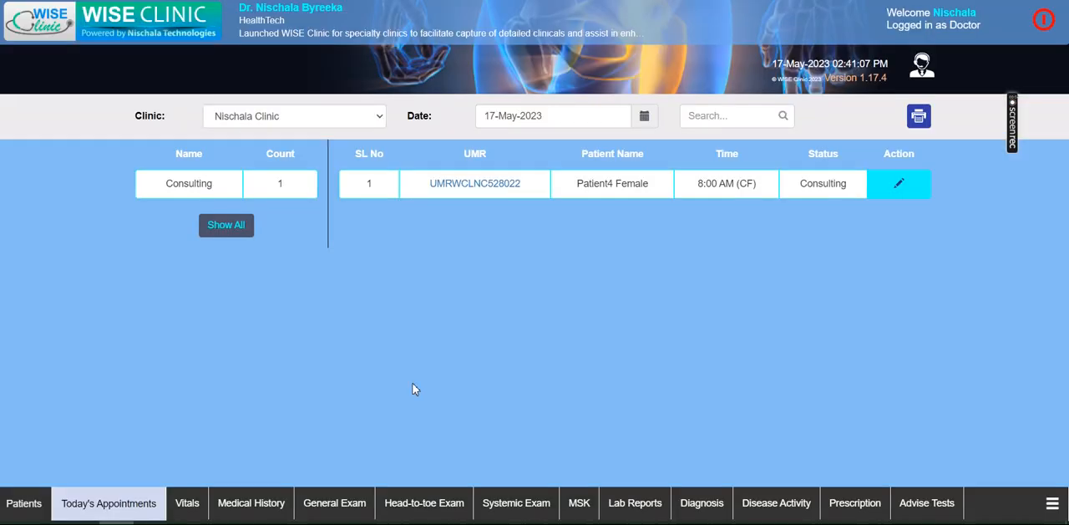
click(902, 185)
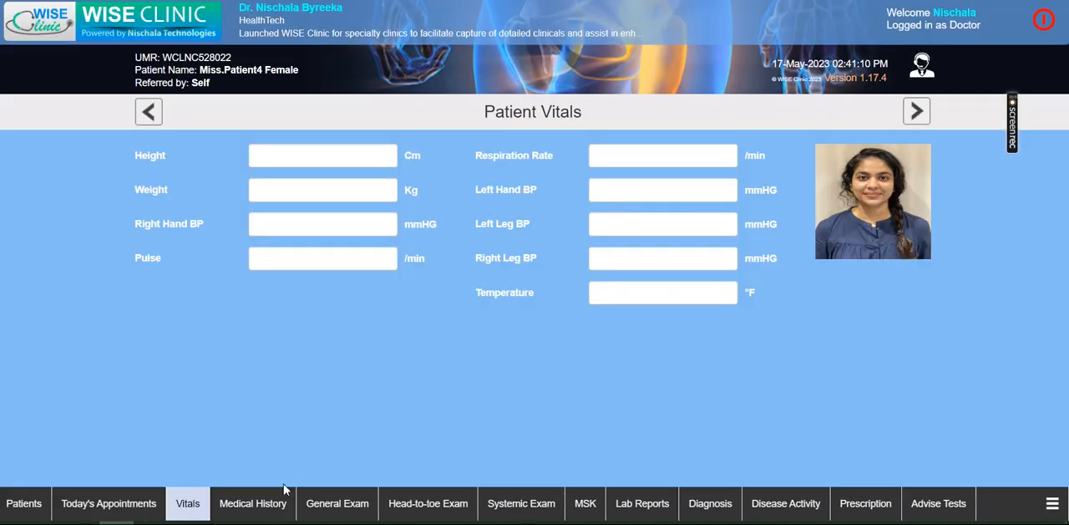
click(278, 163)
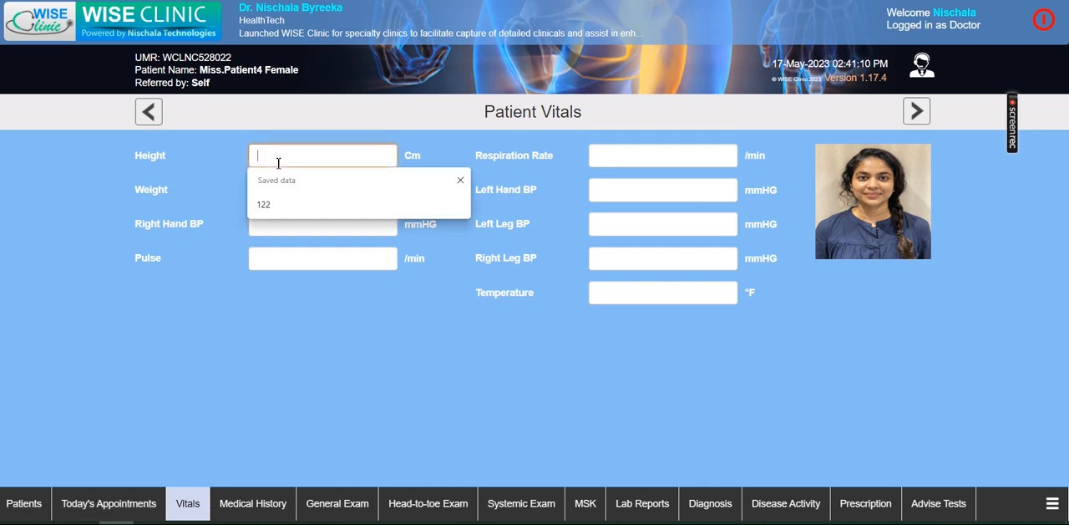
click(275, 209)
click(279, 191)
text(77)
click(266, 214)
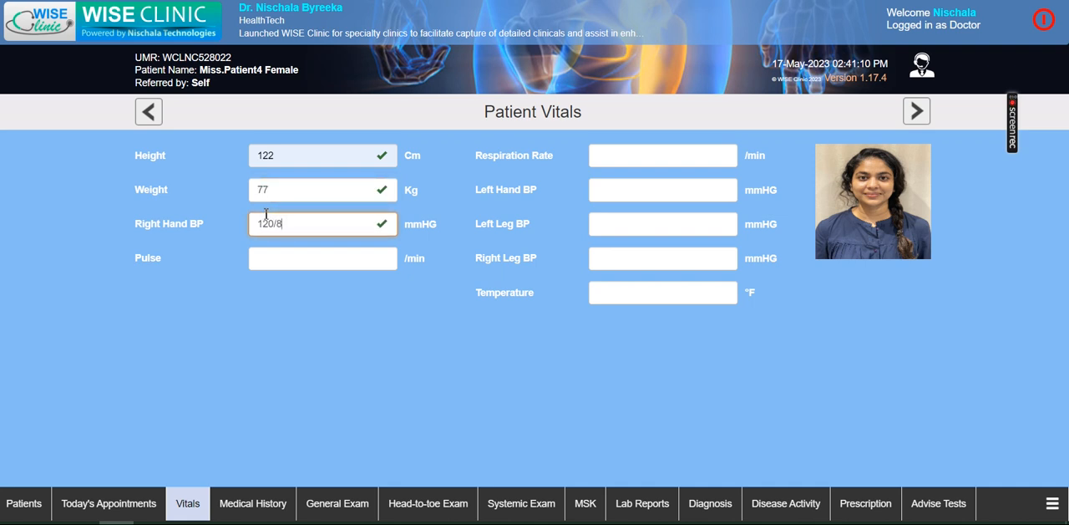
click(290, 252)
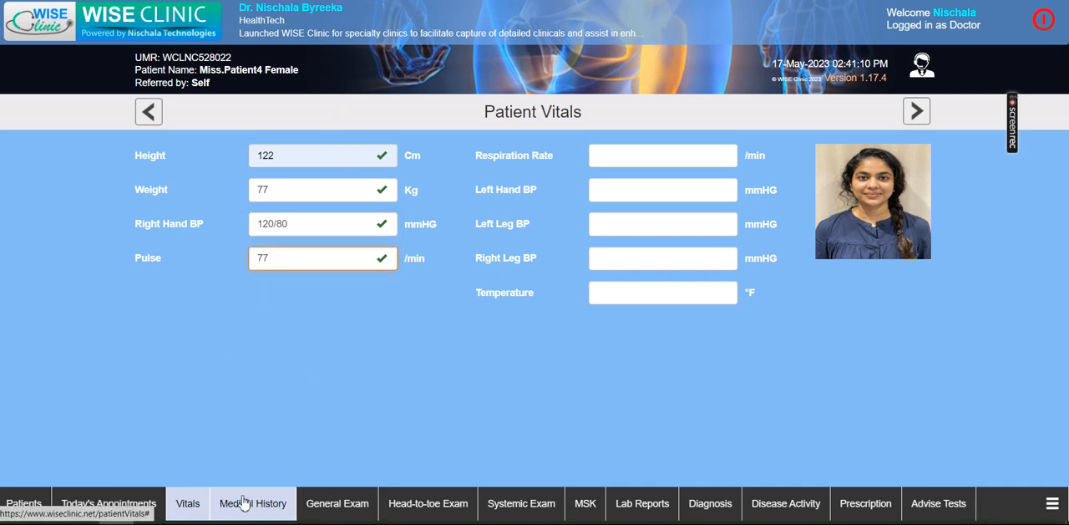
click(917, 112)
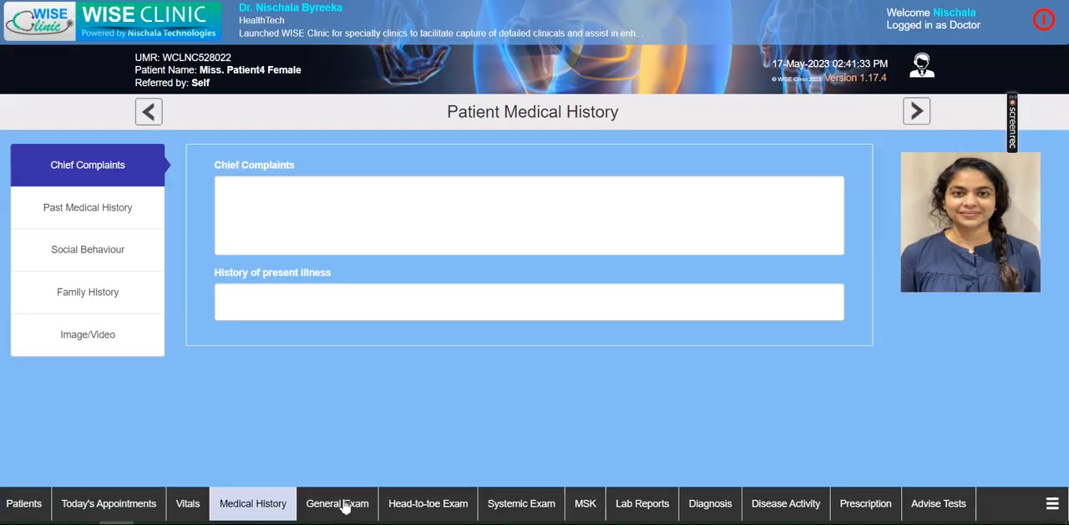
click(194, 515)
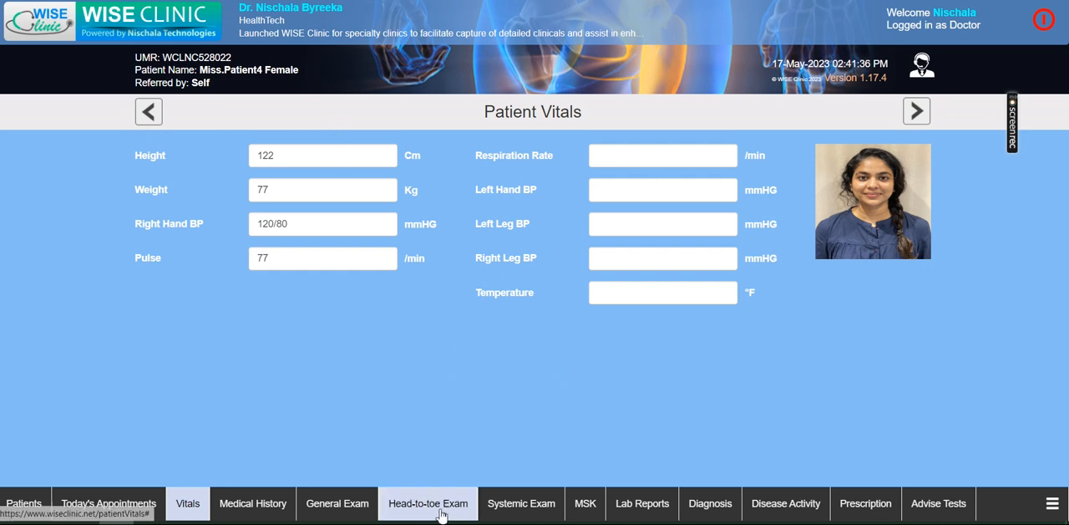
- In the musculoskeletal assessment, mark the anatomical left jaw and outer thumb joints Tender & Swollen, the left elbow Tender and the left wrist Swollen
click(588, 505)
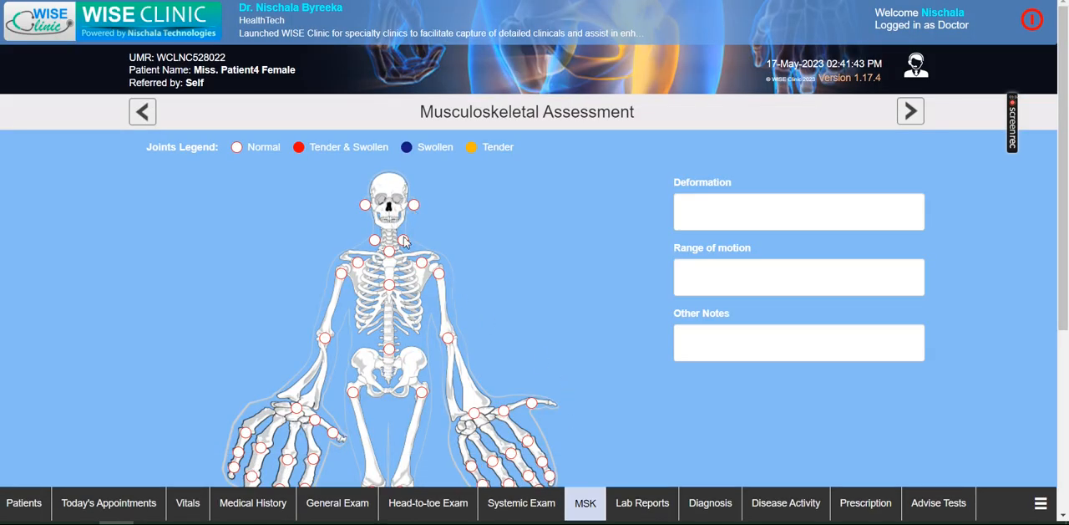
click(415, 207)
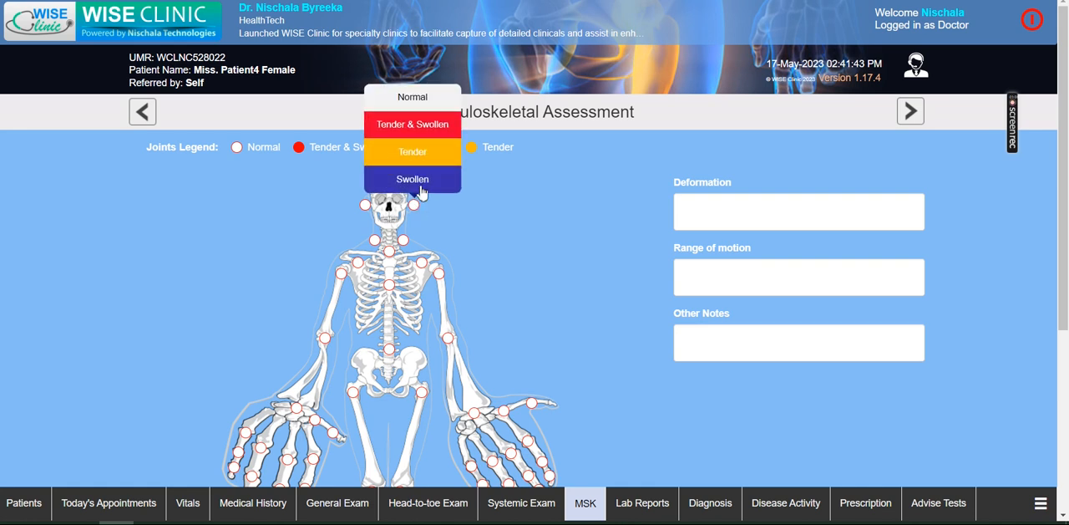
click(421, 127)
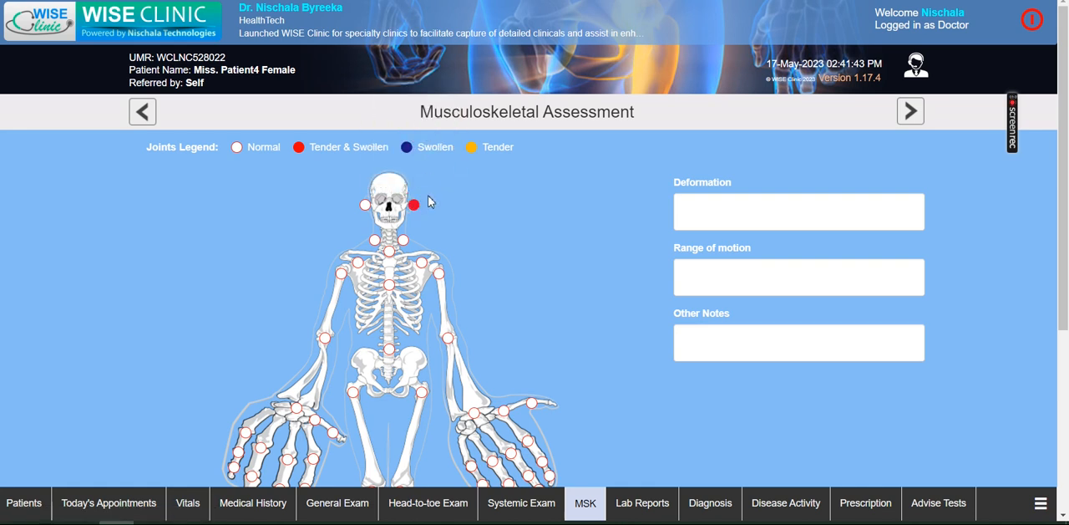
click(449, 339)
click(446, 286)
click(475, 413)
click(487, 391)
click(532, 404)
click(542, 331)
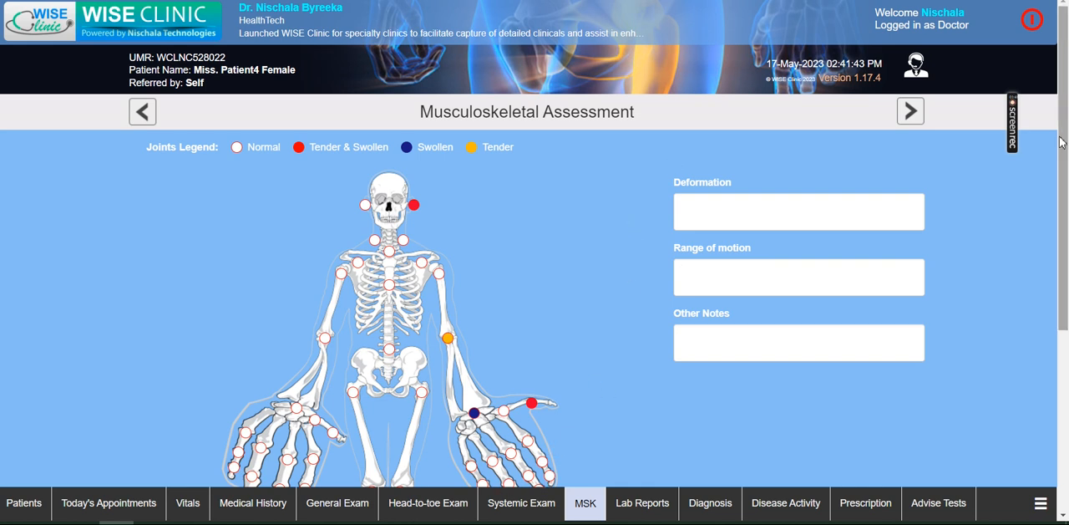
scroll(1065, 150, down, 3)
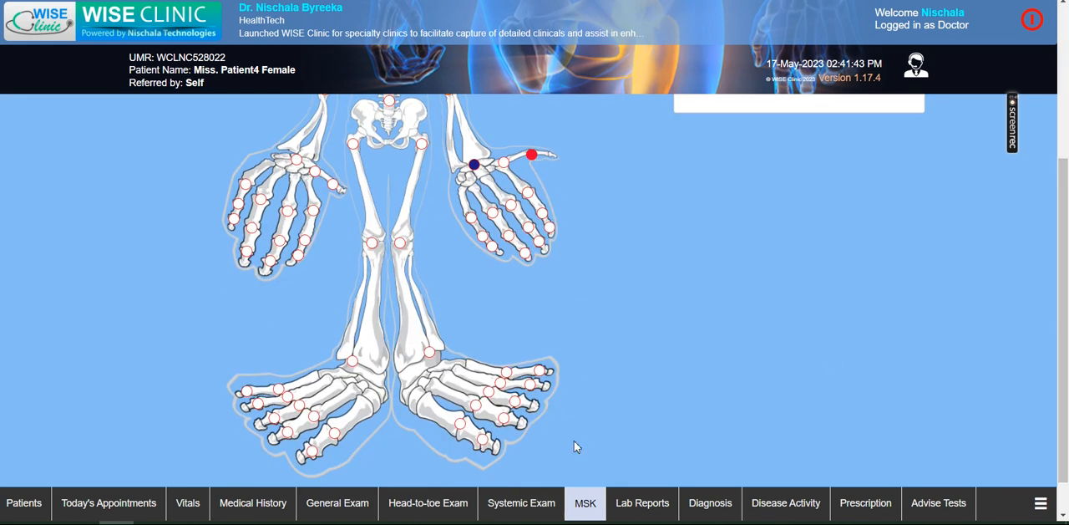
- Open the BASFI disease activity index and score putting socks 6, reaching high shelf 5, getting up from lying 3, climbing steps 7 and physical exertion 5
click(711, 512)
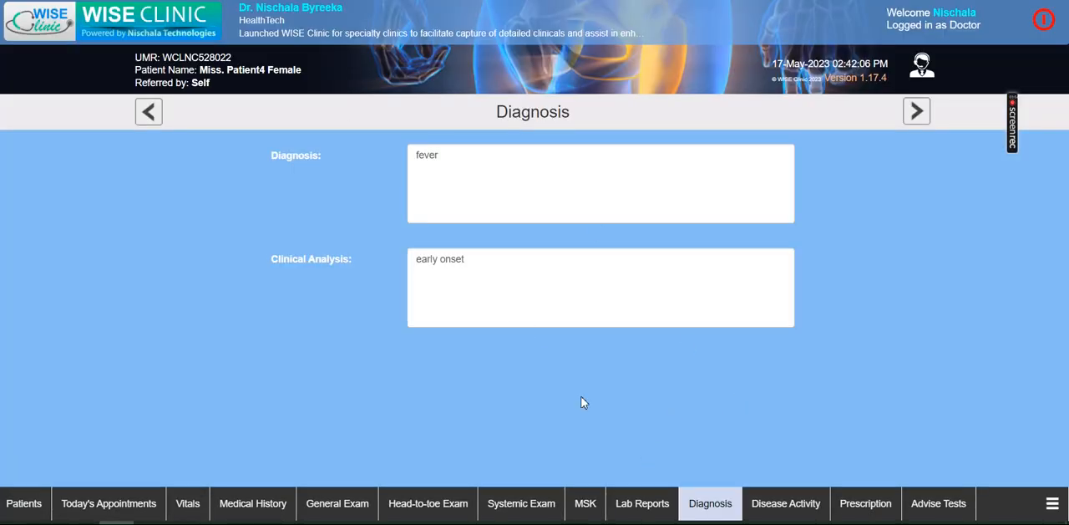
click(804, 508)
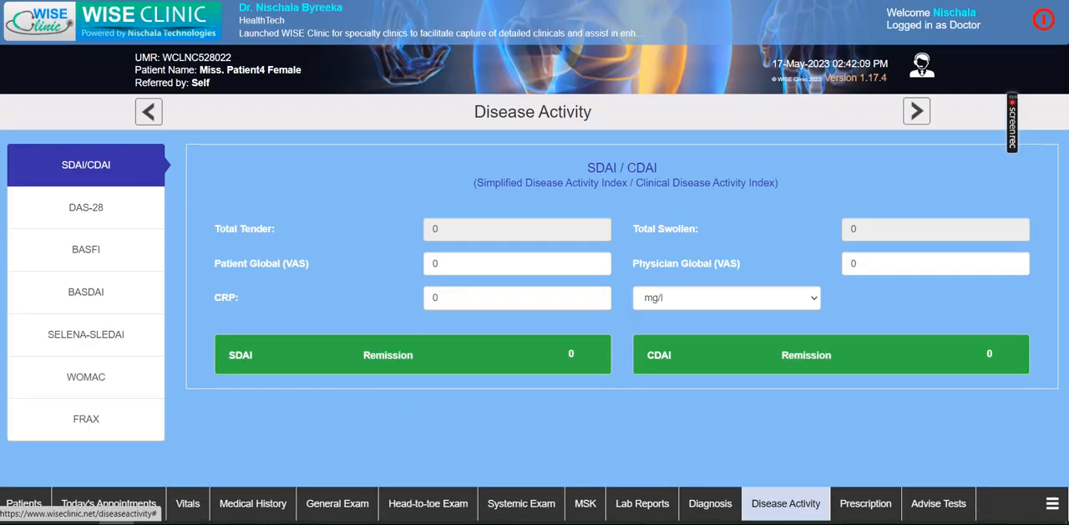
click(67, 214)
click(75, 258)
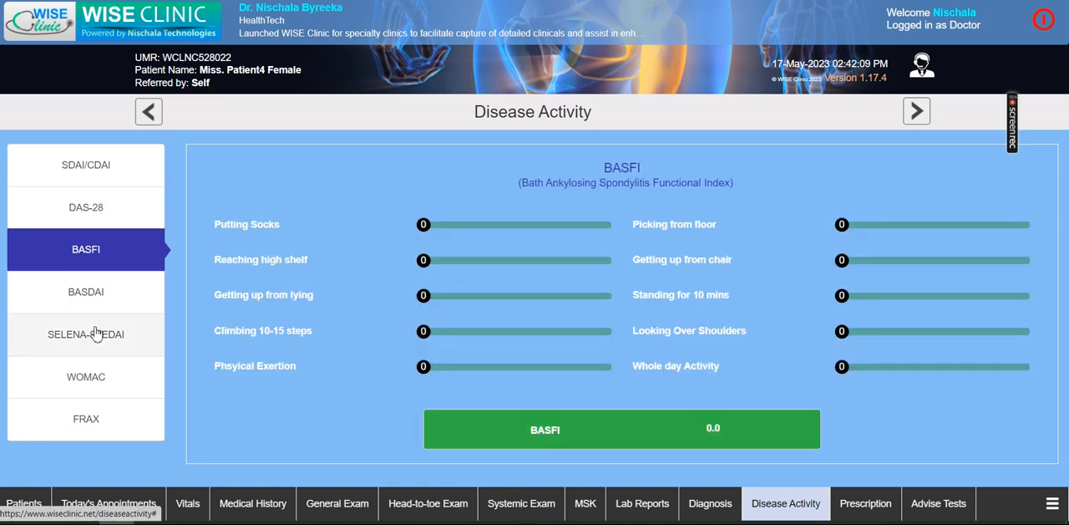
click(515, 261)
click(539, 226)
click(482, 297)
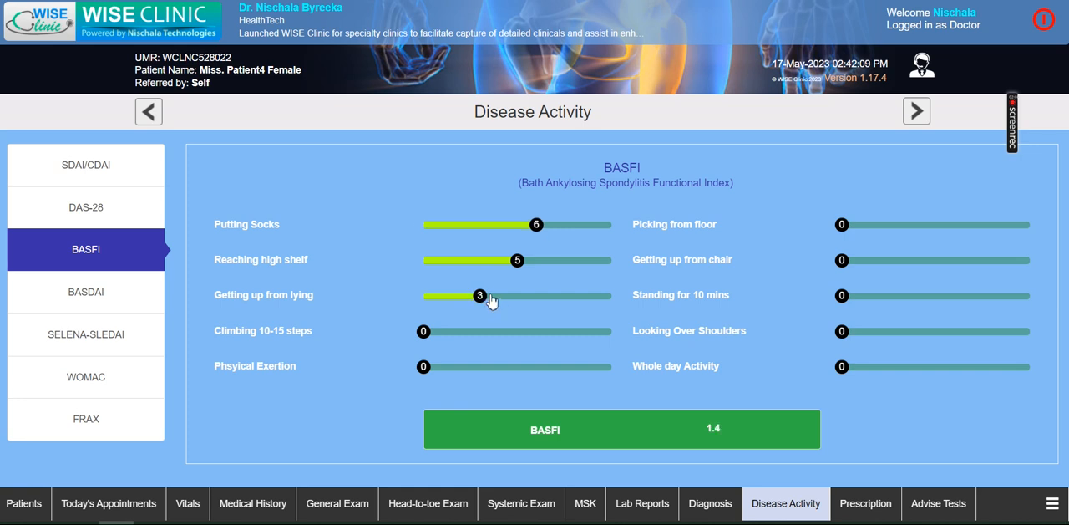
click(557, 332)
click(519, 367)
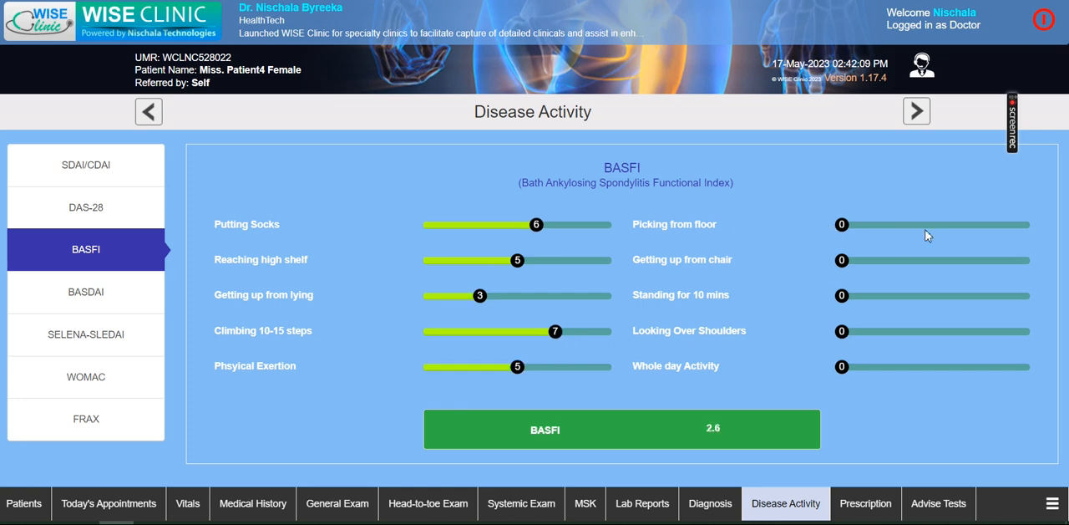
- Score BASFI picking from floor 6, getting up from chair 4, standing 6, looking over shoulders 4 and whole day activity 3, and view BASDAI
click(954, 226)
click(919, 260)
click(956, 296)
click(928, 333)
click(900, 367)
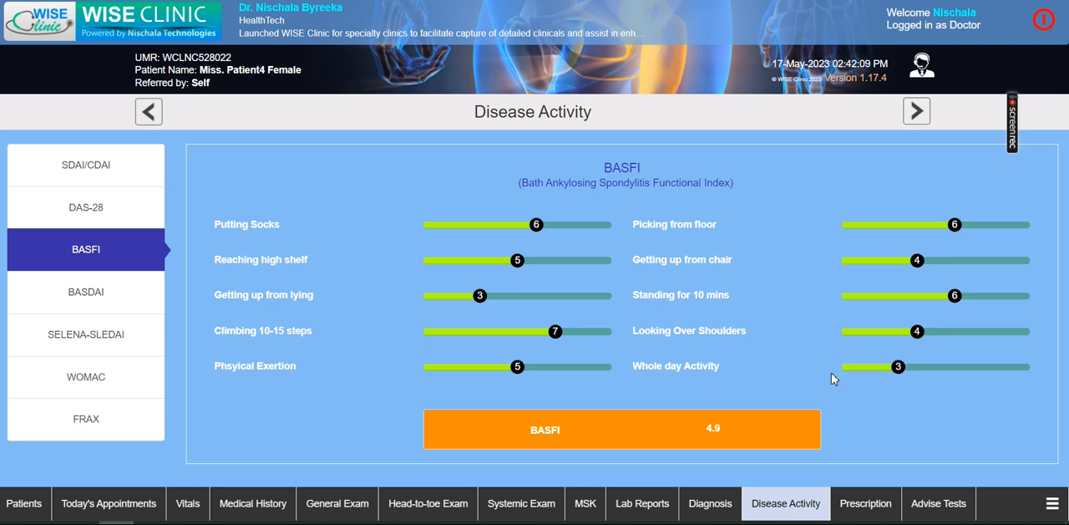
click(60, 297)
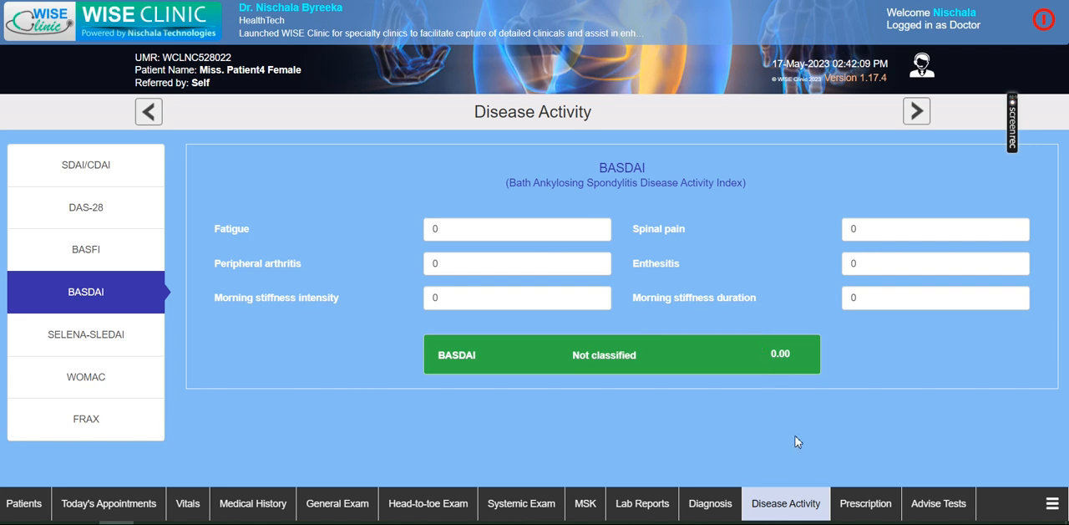
- Replace the patient's diagnosis text with Arthritis
click(711, 503)
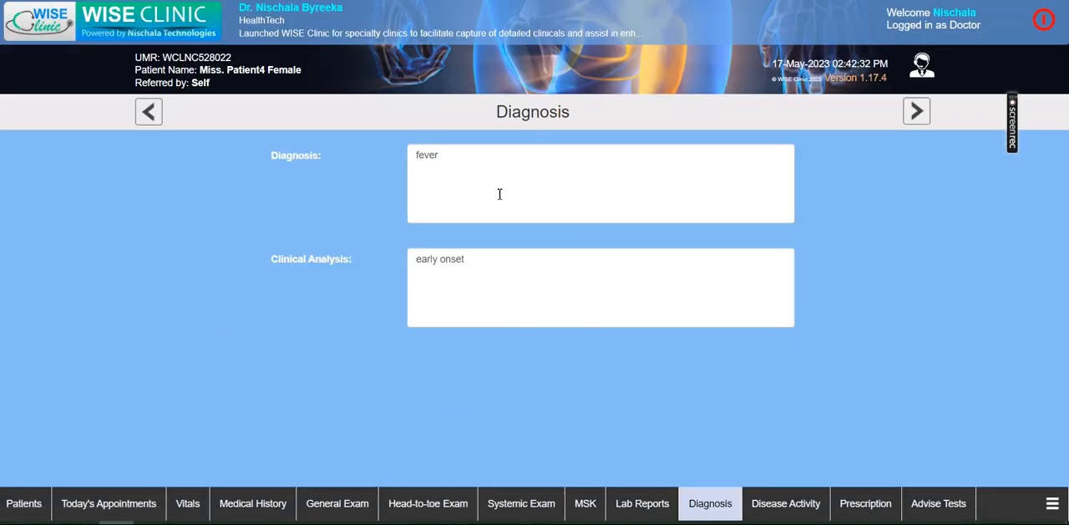
double_click(442, 157)
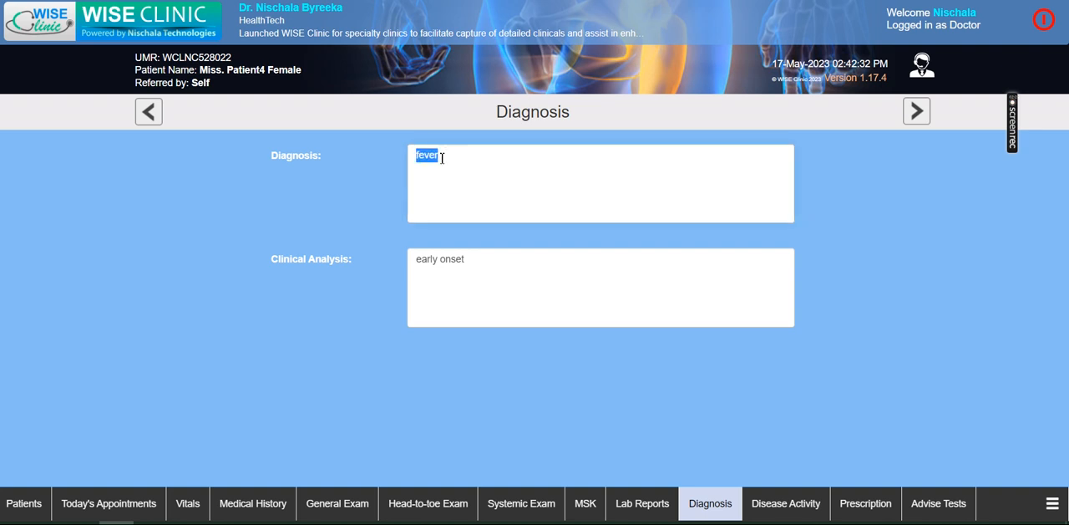
text(TH)
click(548, 161)
click(512, 268)
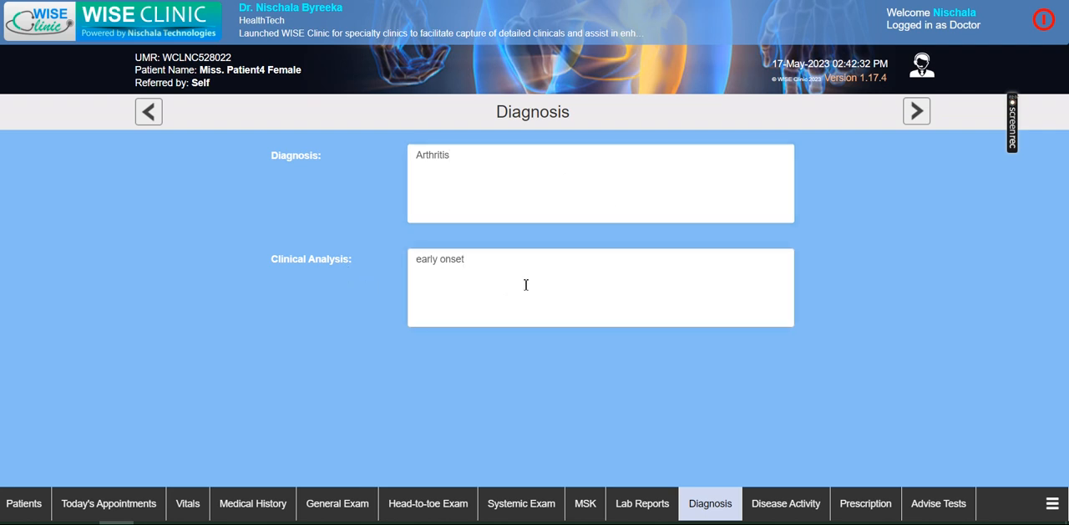
- Add Calpol to the patient's prescription as a second tablet with the dosage Once Daily
click(874, 506)
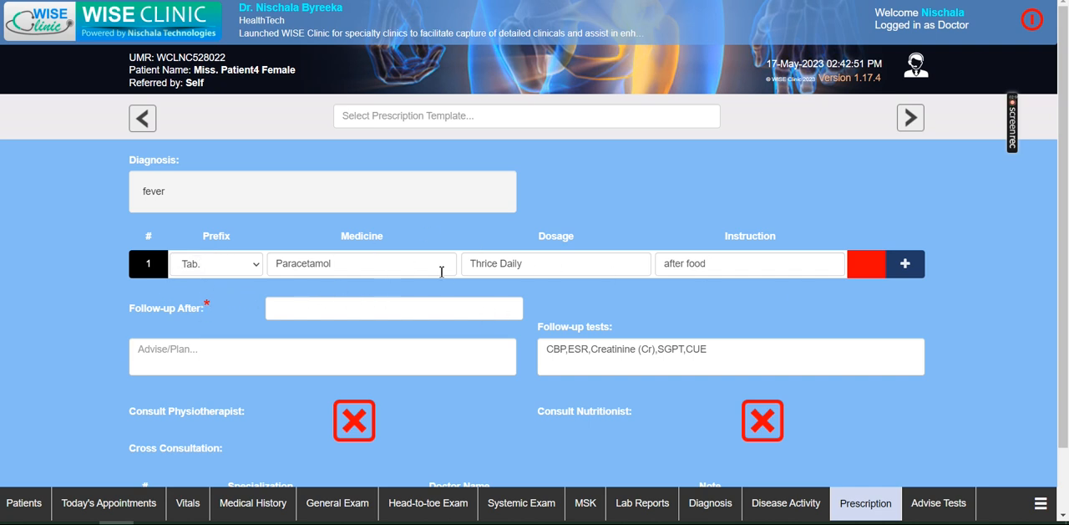
click(905, 263)
click(399, 298)
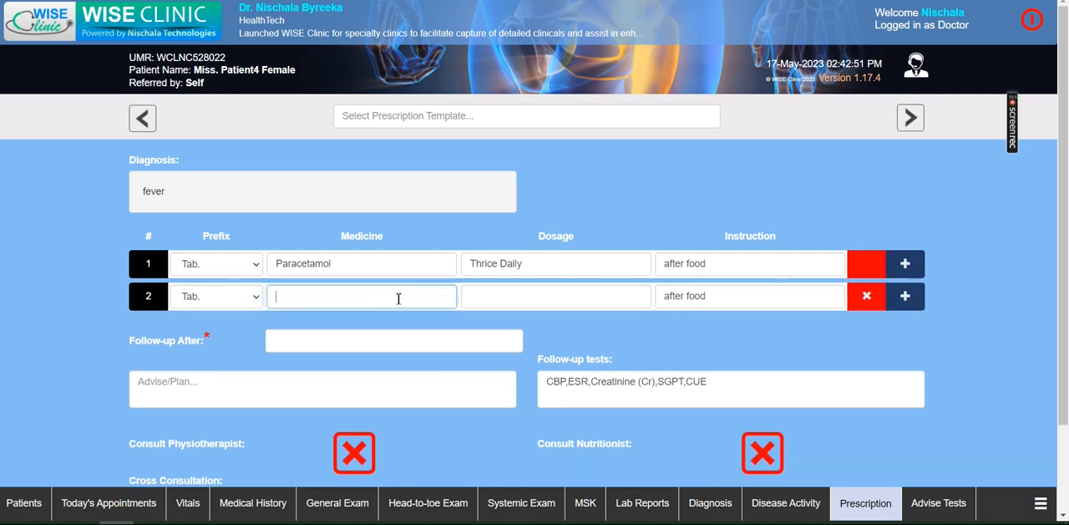
text(Calpol)
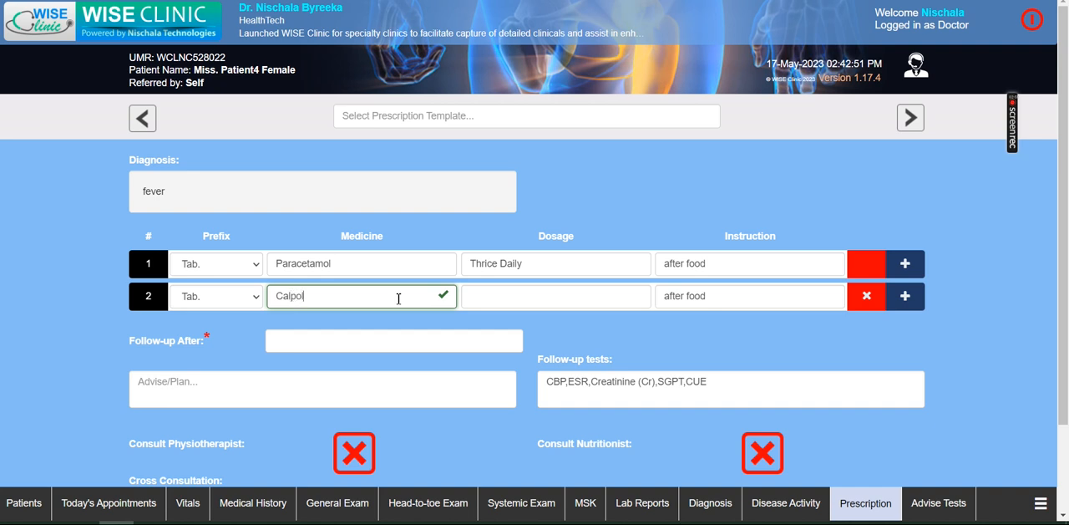
key(Tab)
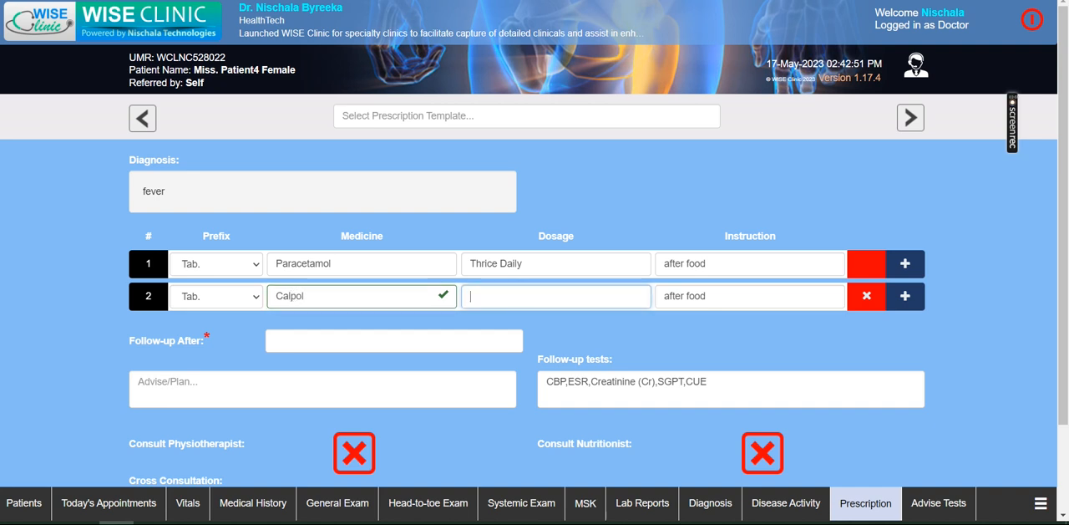
text(ojc)
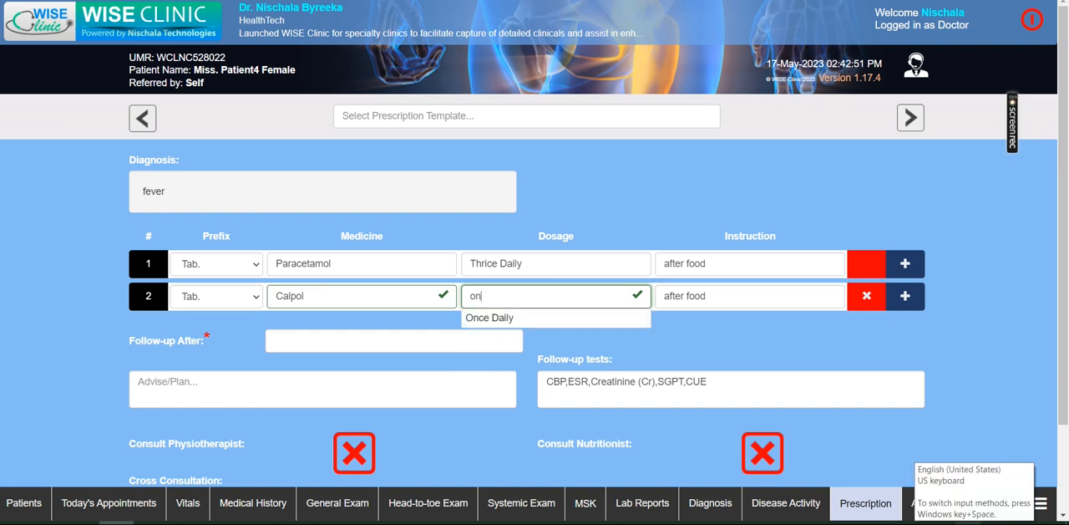
click(526, 318)
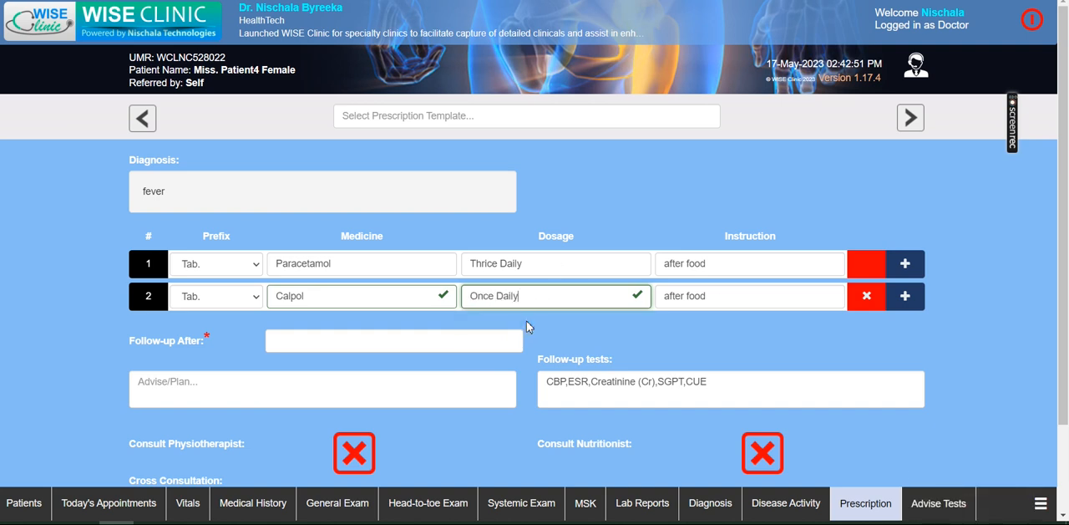
- Set the prescription's follow-up period to 1 week
click(380, 337)
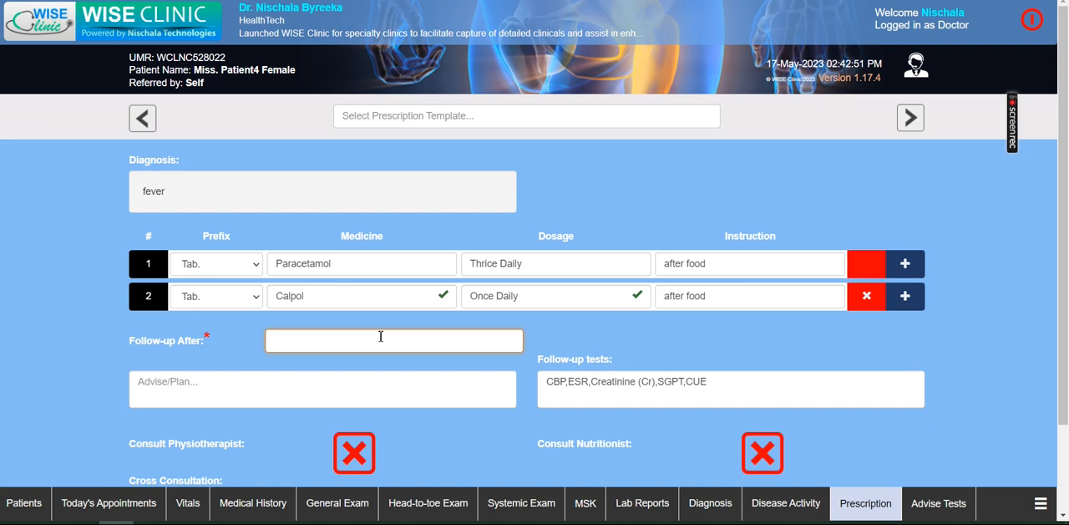
text(A)
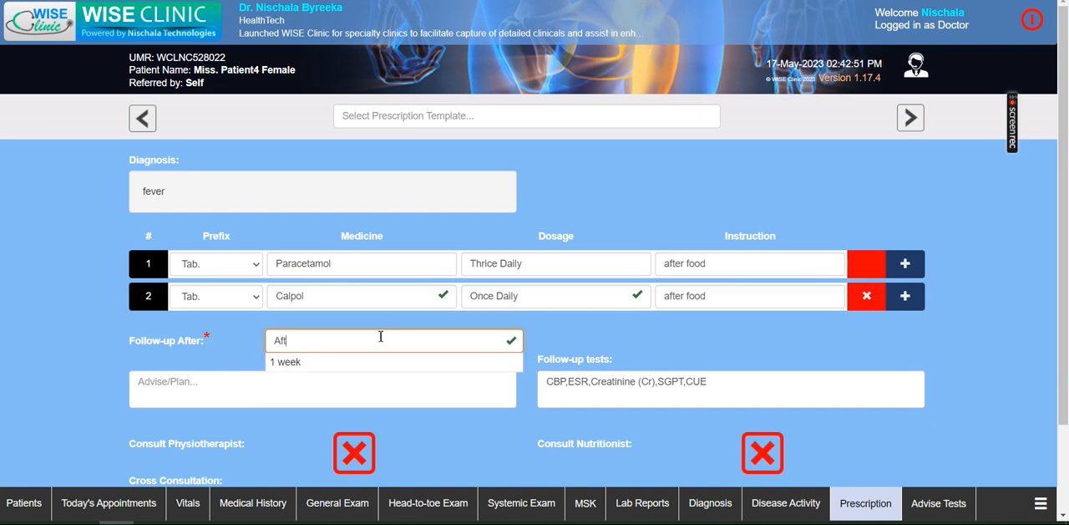
text(ft)
key(BackSpace)
key(BackSpace)
key(BackSpace)
text(1)
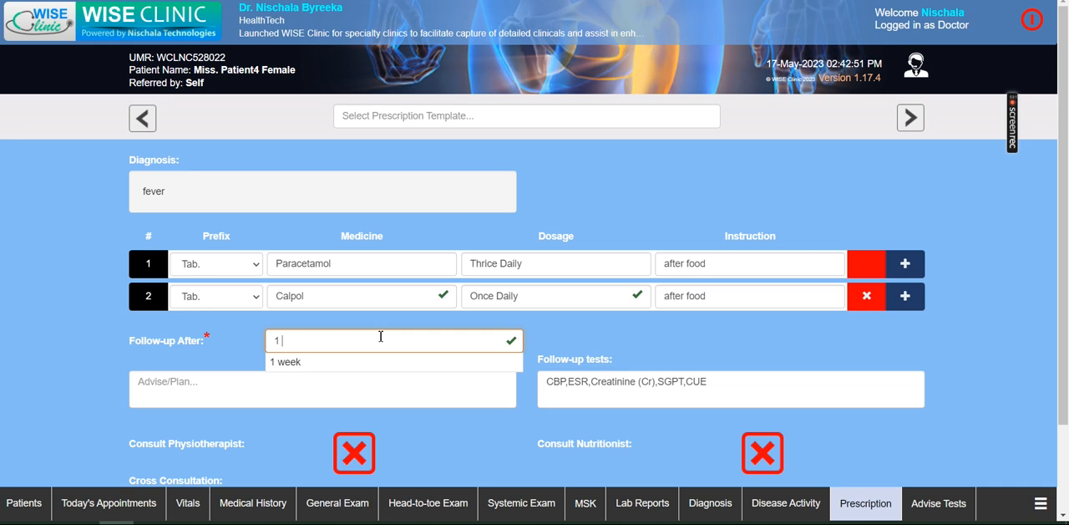
click(336, 364)
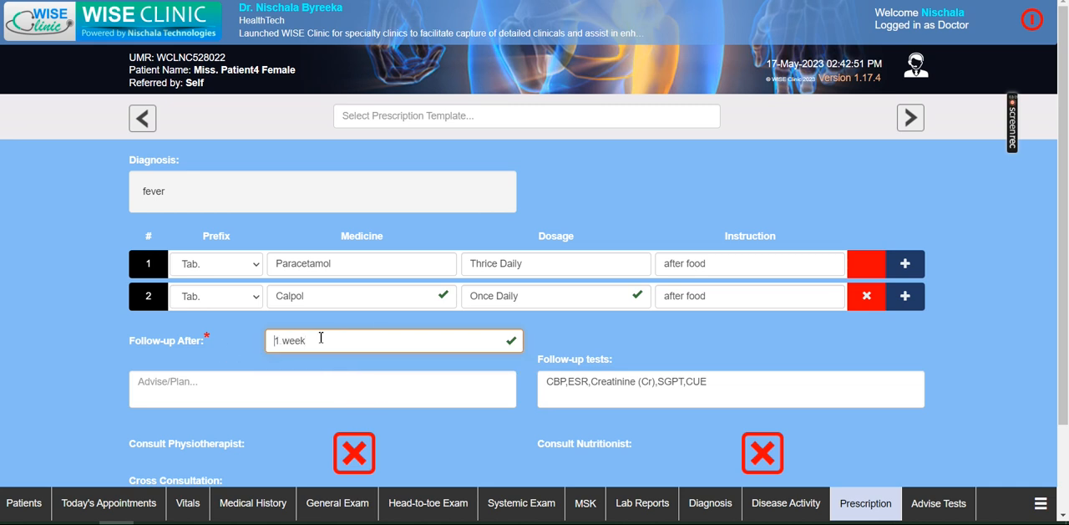
click(361, 332)
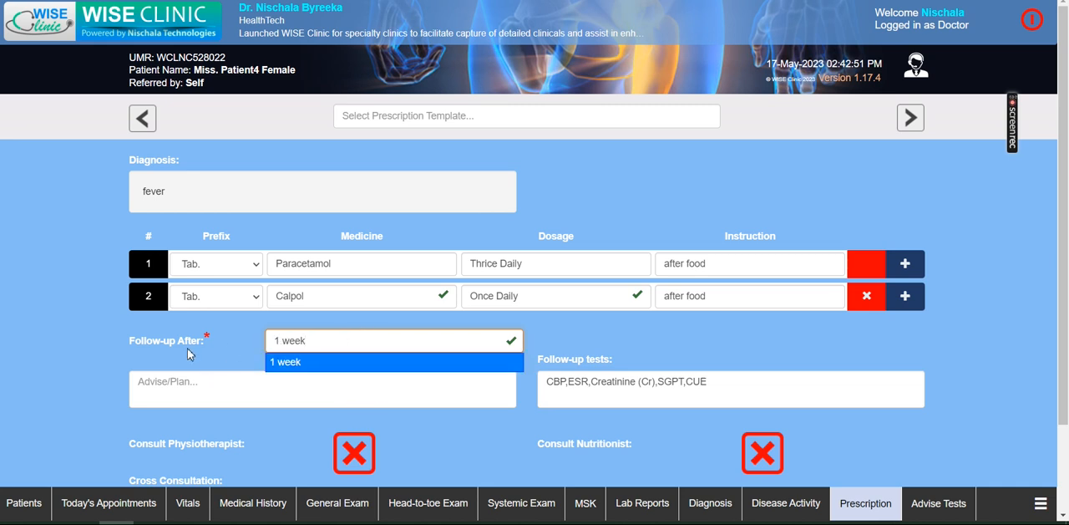
click(314, 360)
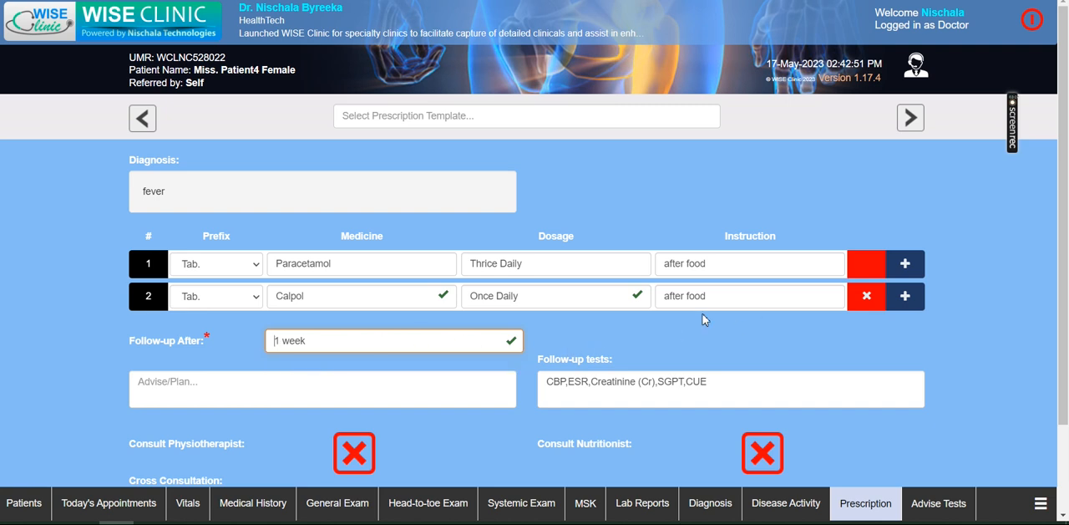
- Enter "No oil food" as the prescription's advice and clear all of the follow-up tests
click(399, 395)
text(No oil food)
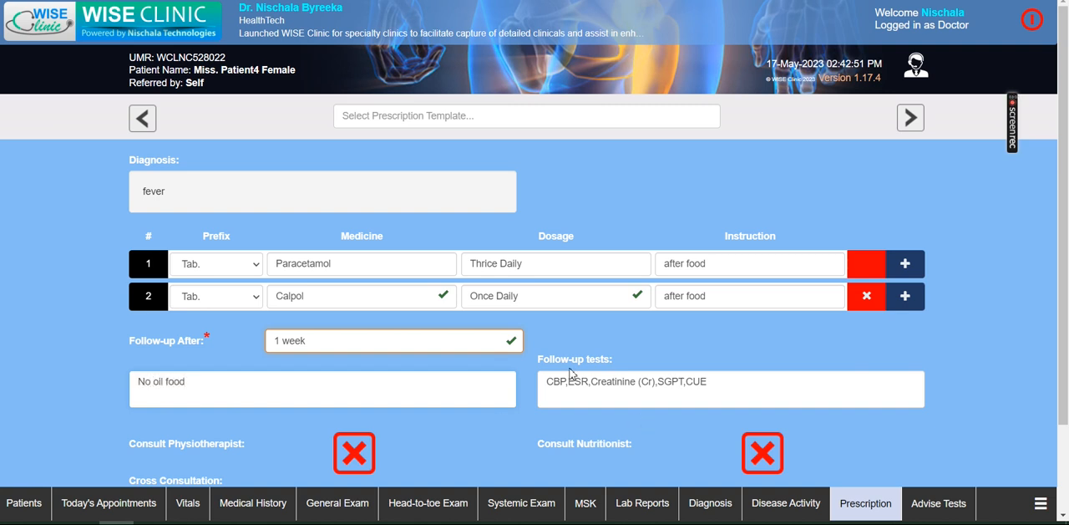
click(570, 397)
click(747, 383)
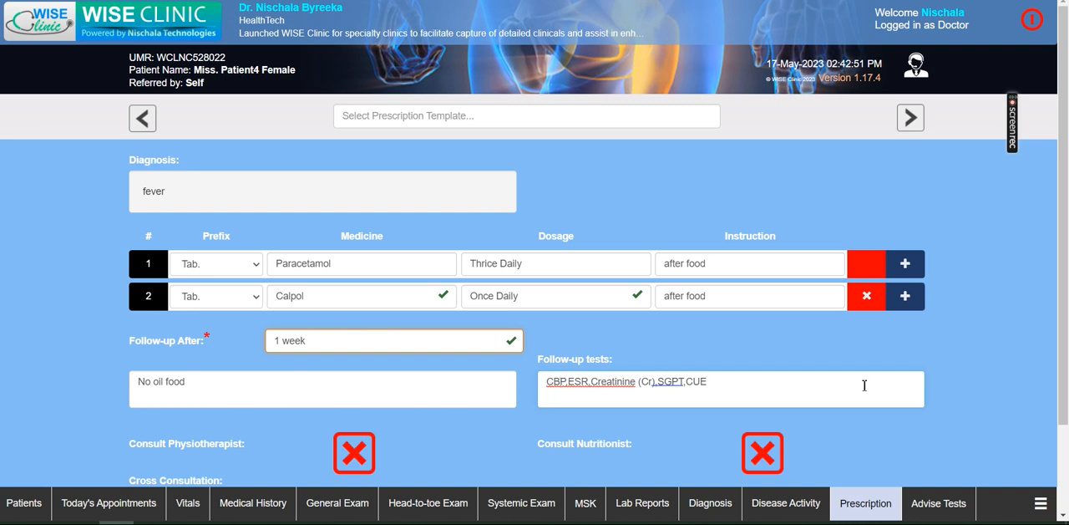
drag(772, 384, 510, 378)
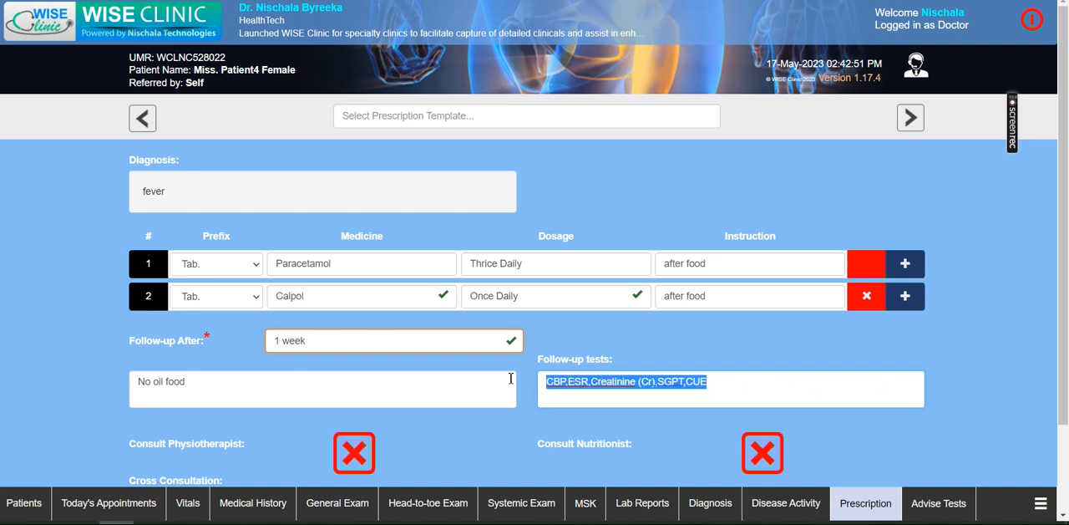
key(BackSpace)
- Try switching the physiotherapist and nutritionist consultation options on and back off
scroll(562, 306, down, 2)
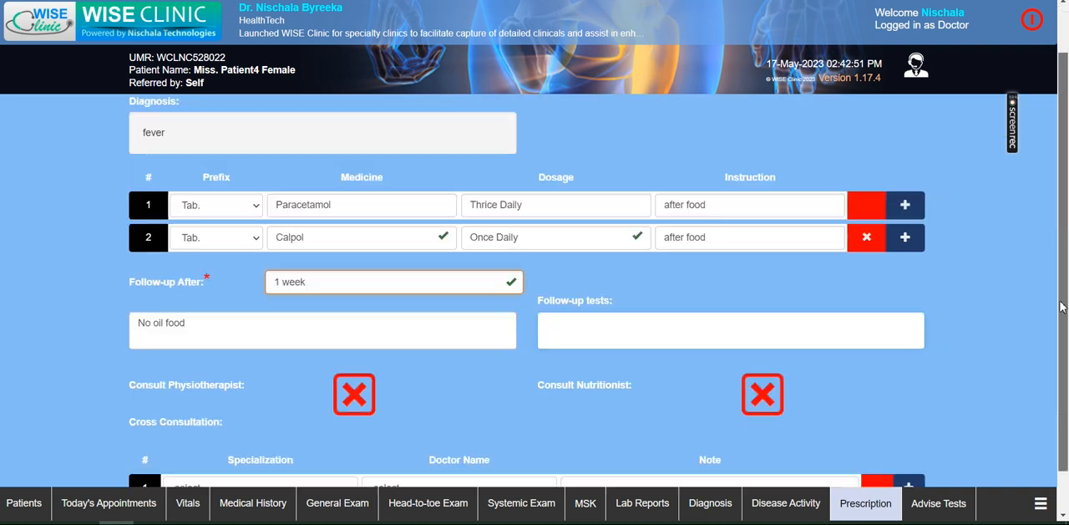
click(354, 352)
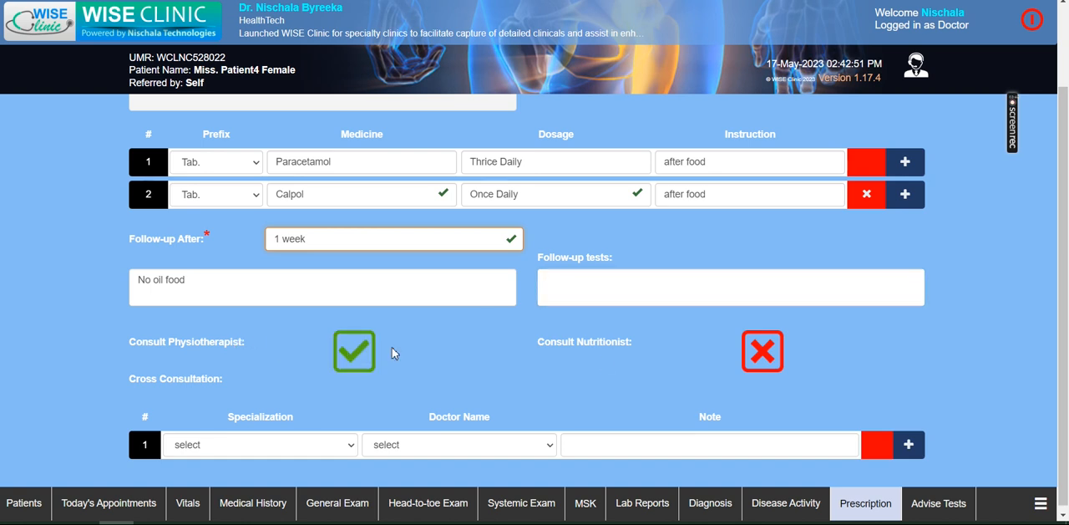
click(760, 349)
click(347, 359)
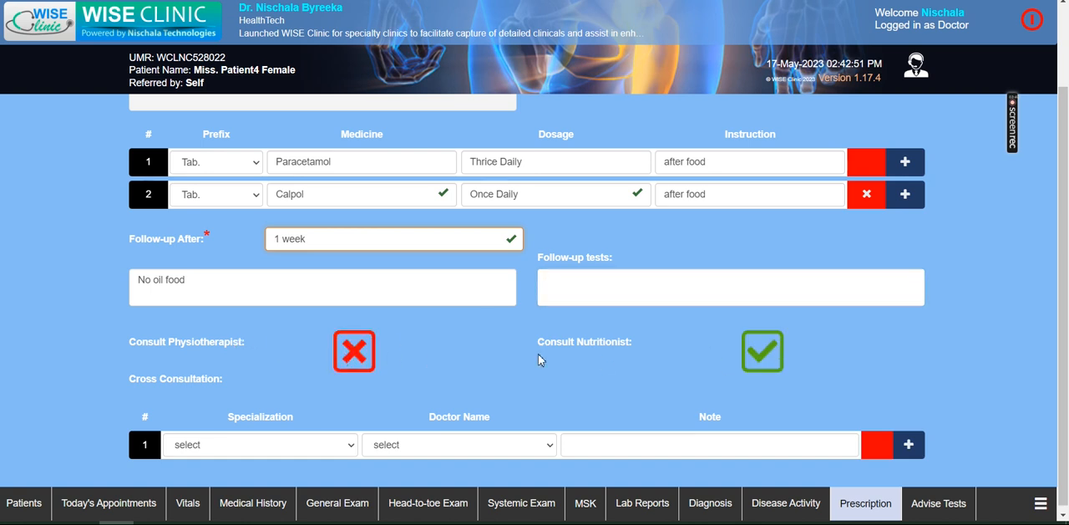
click(758, 364)
click(346, 350)
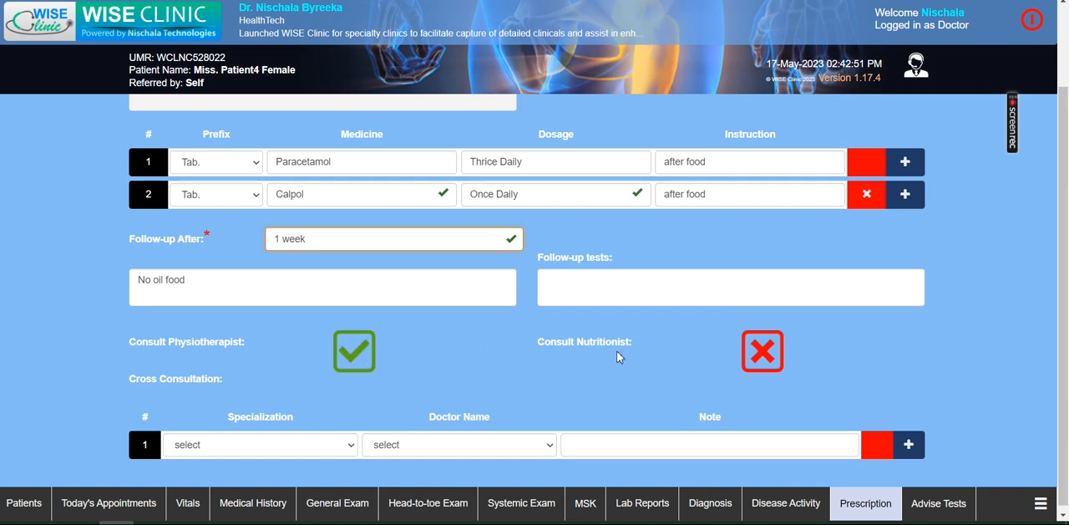
click(767, 361)
click(767, 362)
click(342, 361)
- Submit the completed prescription and review it in the Prescription View
drag(1065, 247, 1068, 147)
scroll(1068, 153, down, 3)
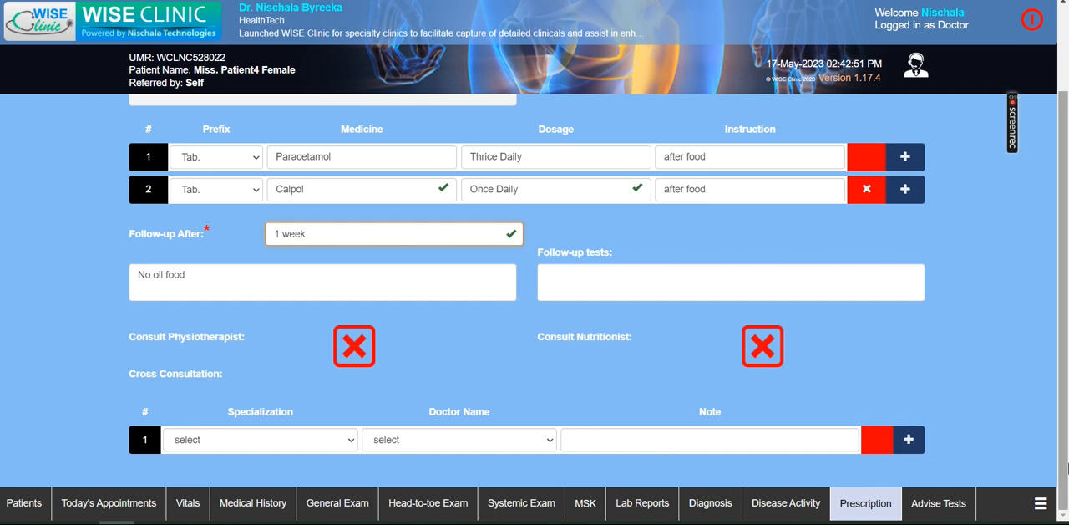
scroll(1061, 377, up, 3)
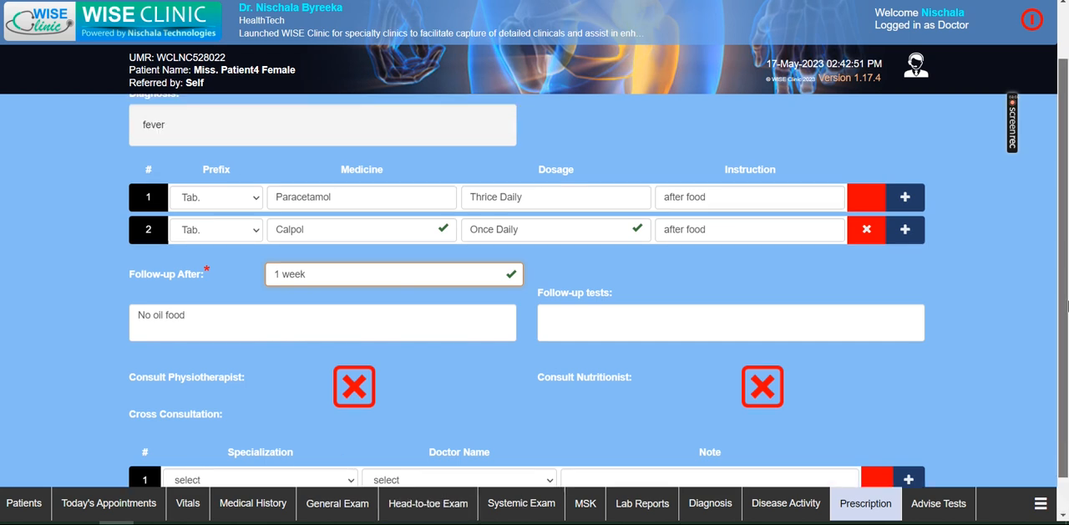
click(913, 127)
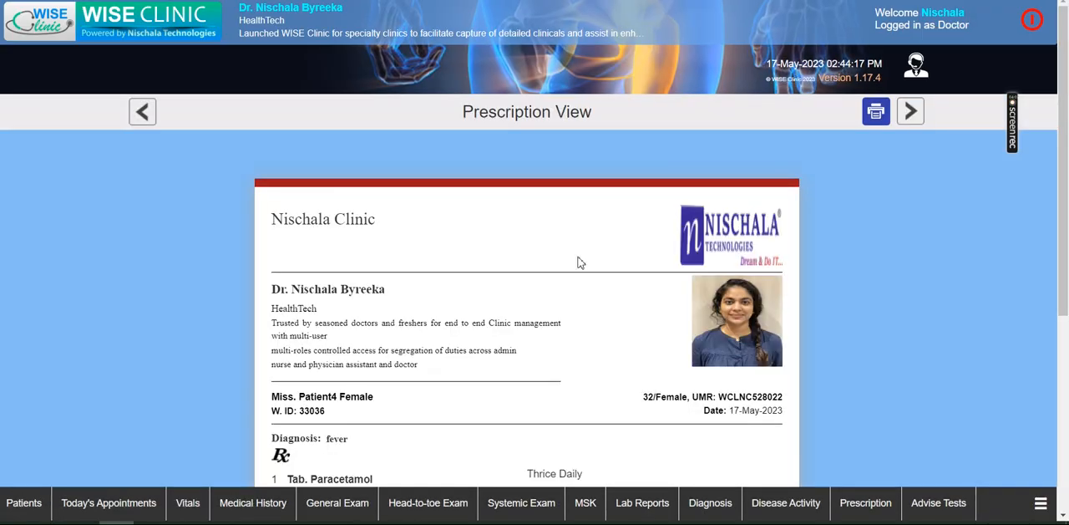
mouse_move(1065, 132)
mouse_down()
mouse_move(1065, 336)
mouse_move(1065, 145)
mouse_up()
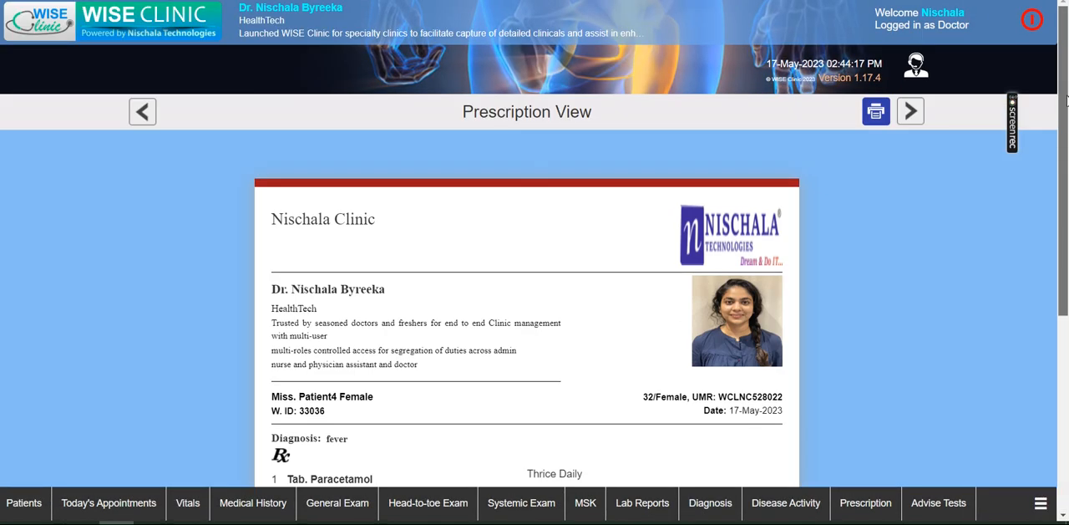
- Open the prescription's print preview, look through the available printers and close it without printing
click(876, 112)
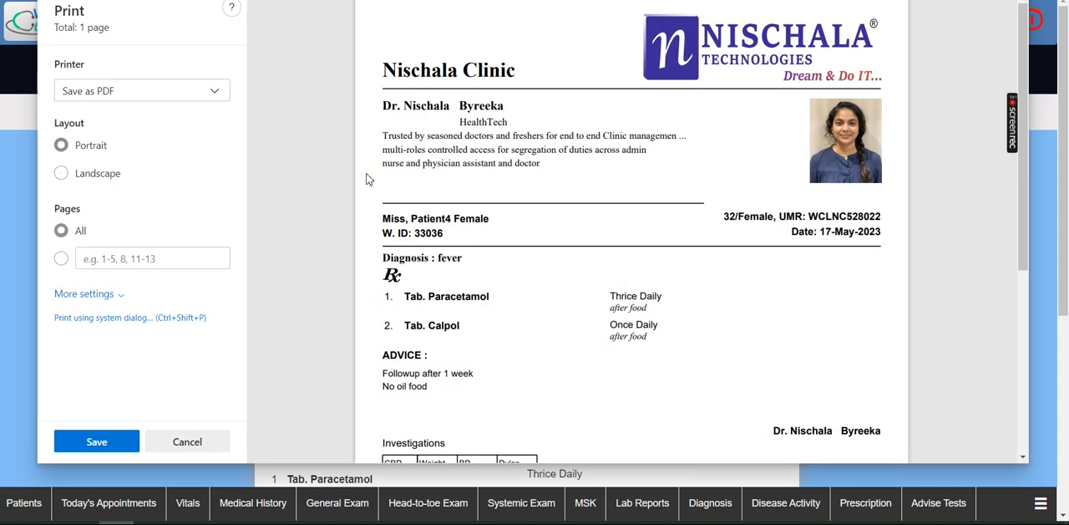
click(214, 92)
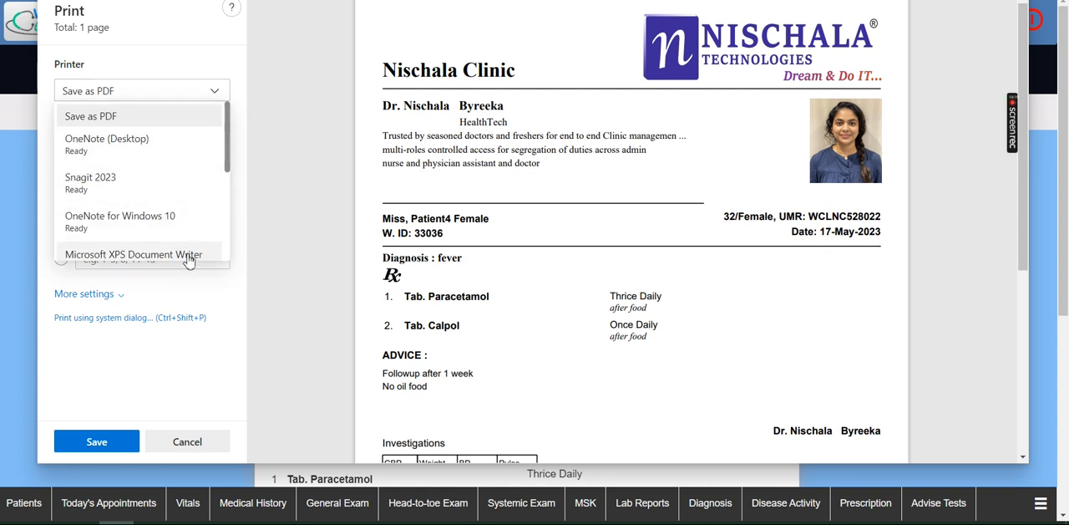
drag(228, 131, 228, 93)
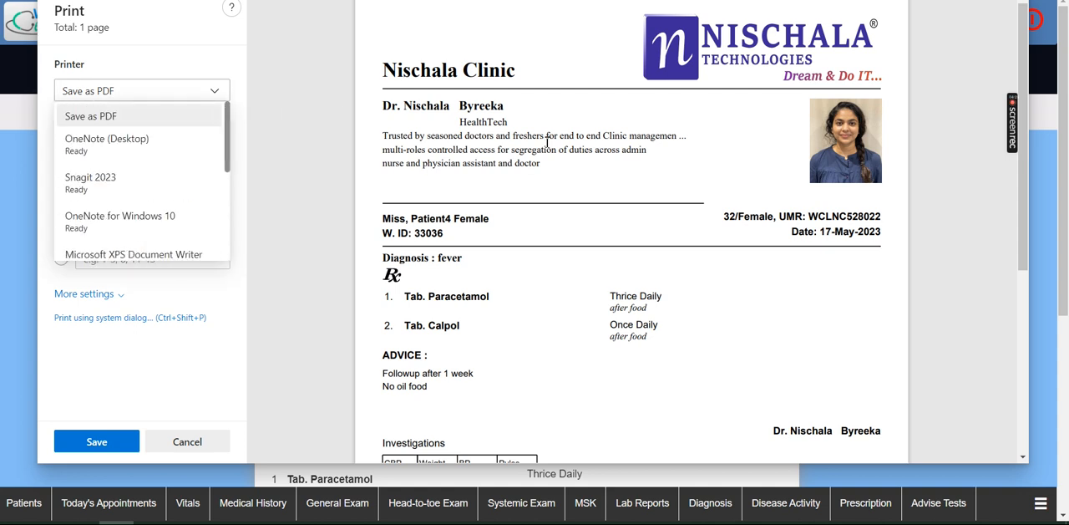
click(548, 141)
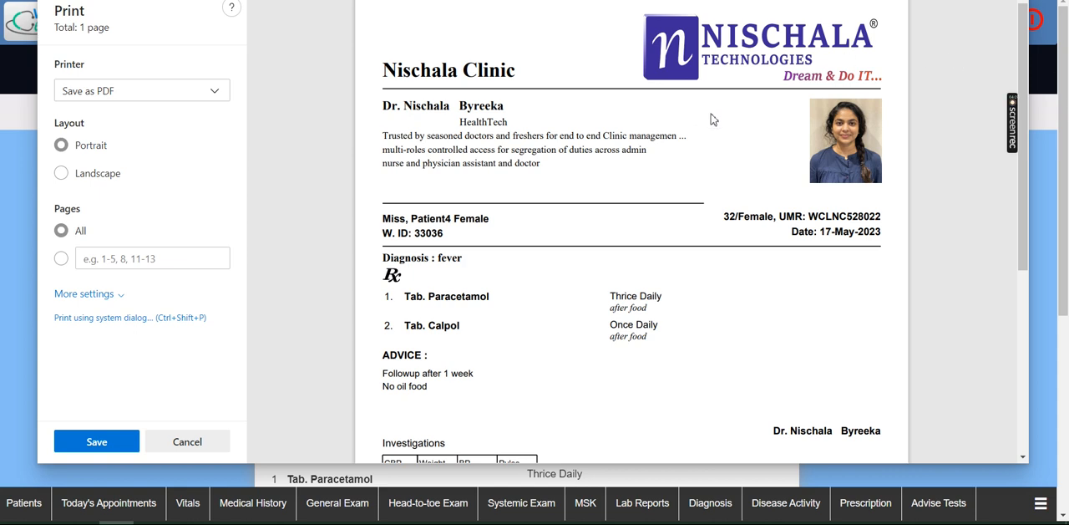
click(206, 441)
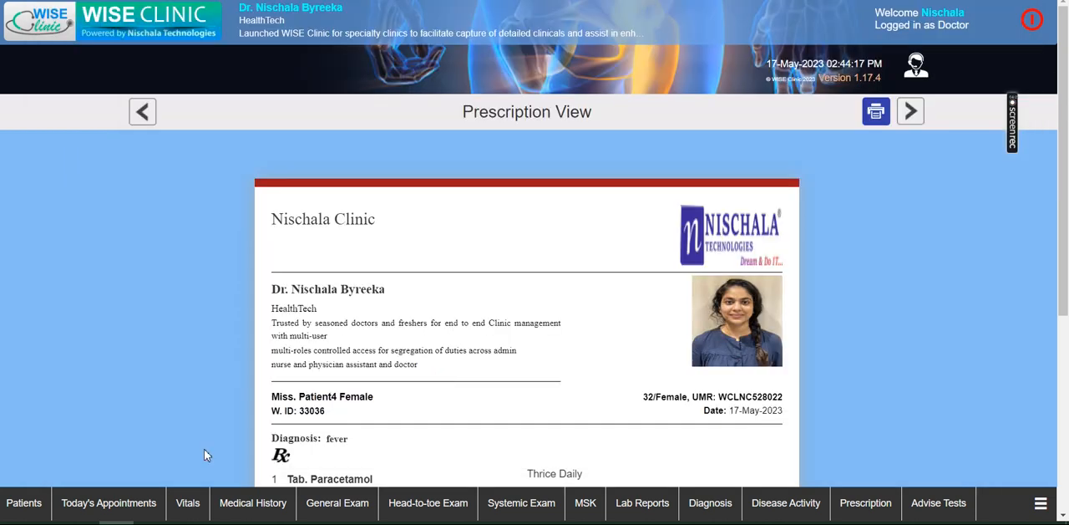
- Open the patient's history from today's appointments and preview the prescription print of the 17-May-2023 visit, closing it without printing
click(908, 115)
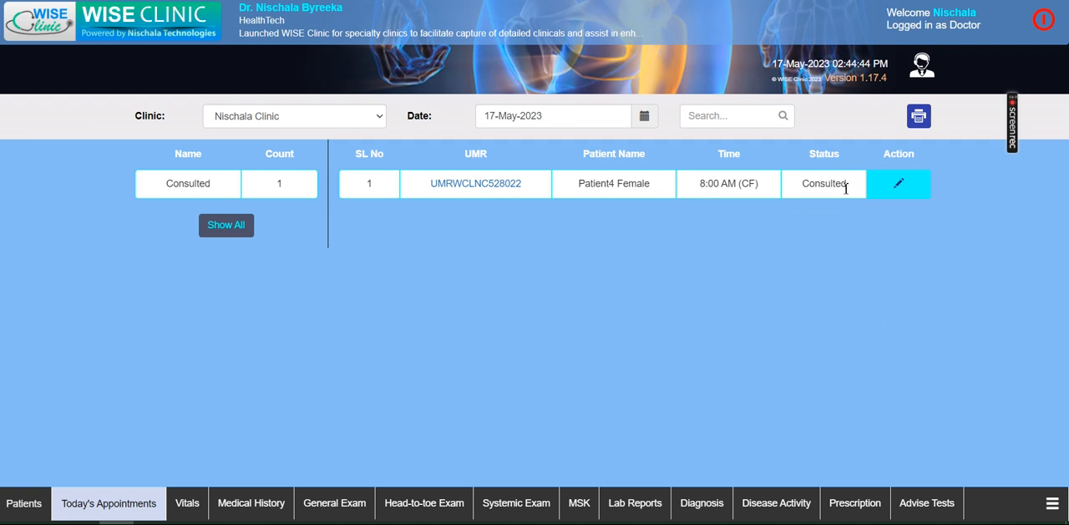
click(496, 184)
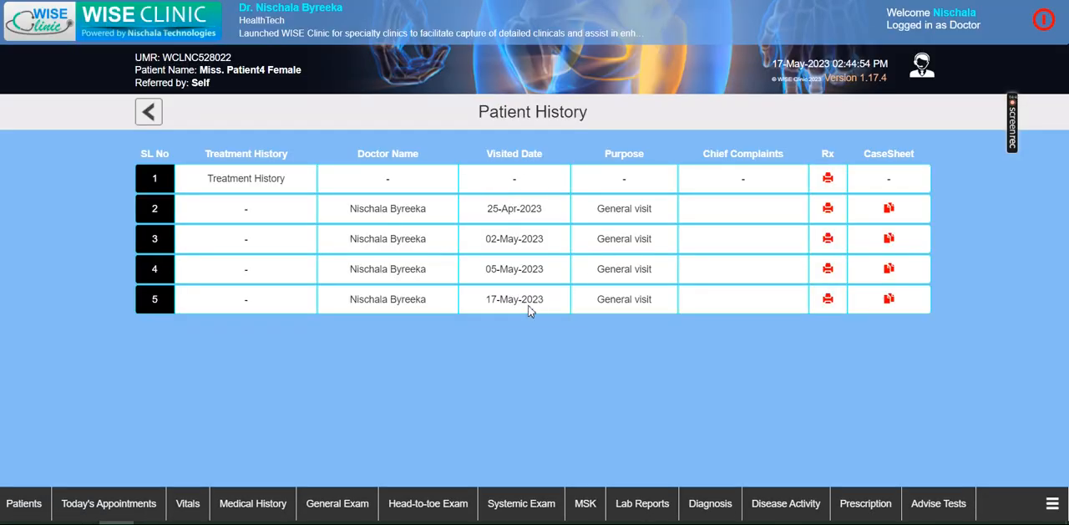
click(830, 306)
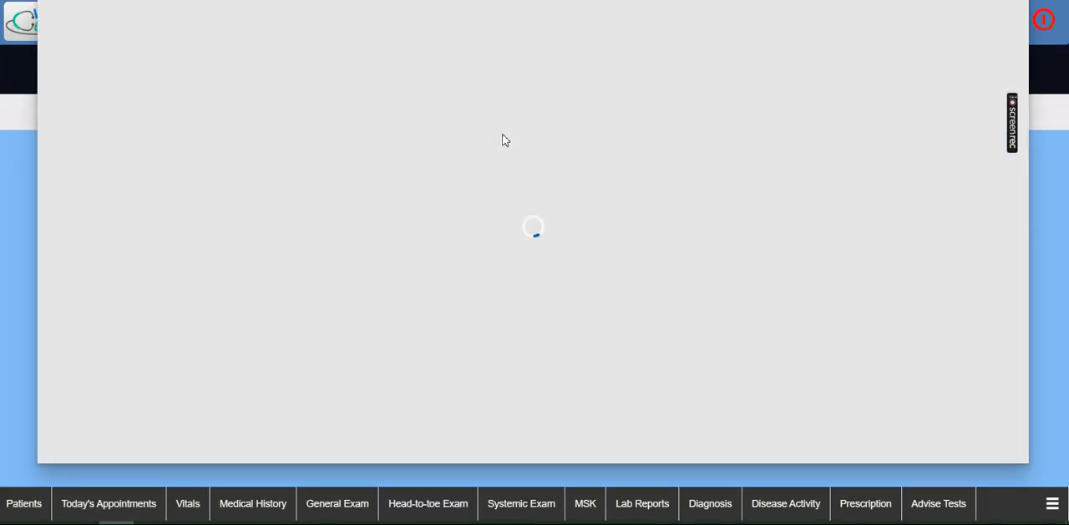
click(189, 443)
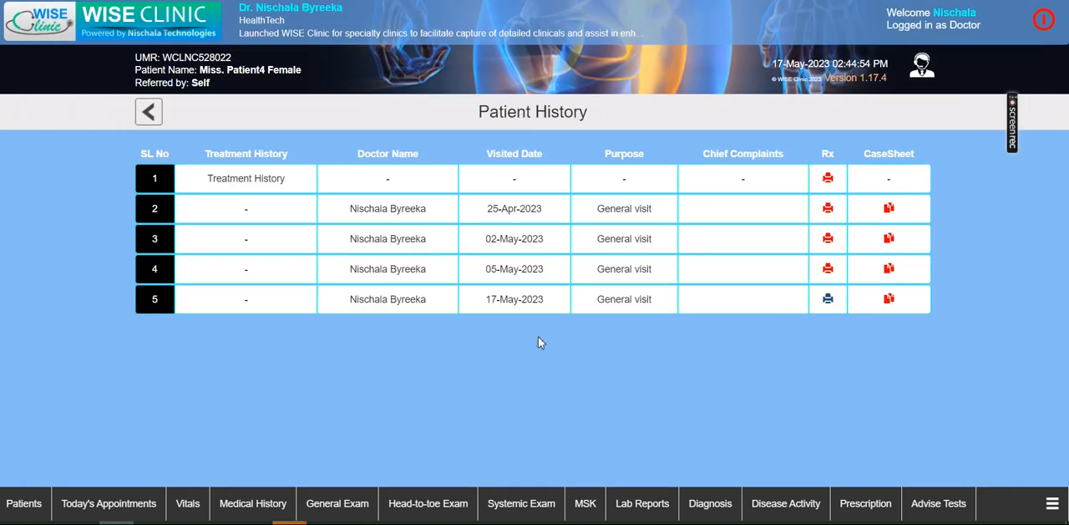